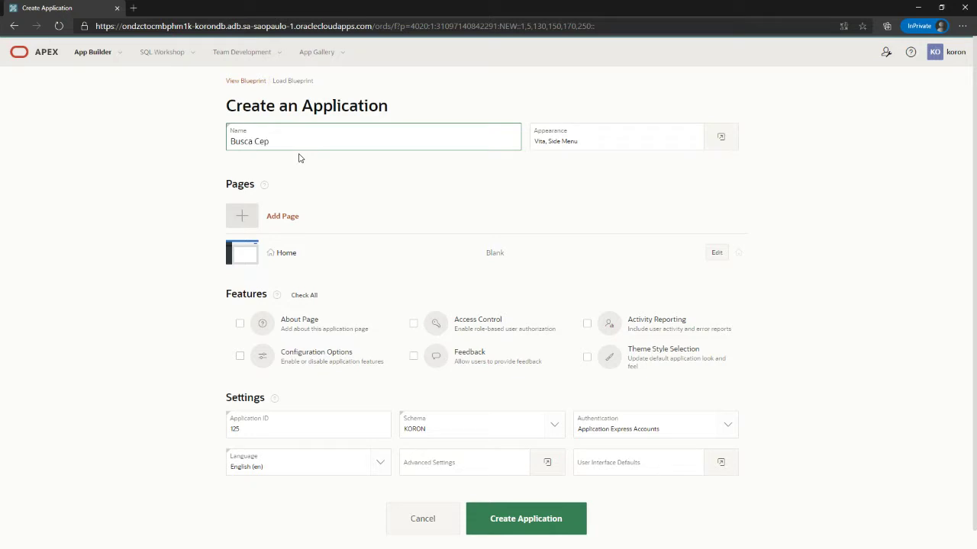
Step: Create the Busca Cep application with the settings already filled in
left_click(561, 516)
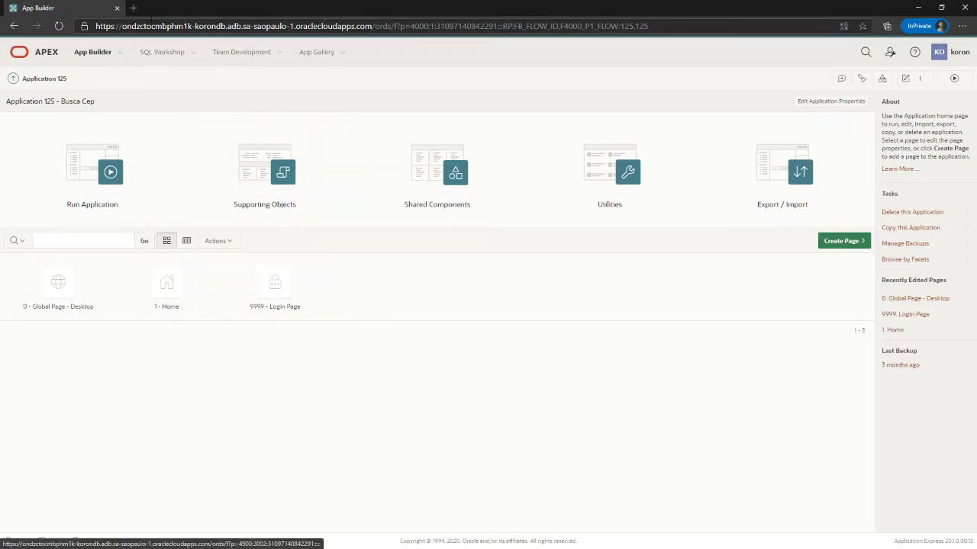
Step: Search the web for "via cep" in a new browser tab and open the ViaCEP website
left_click(134, 8)
type("via cep")
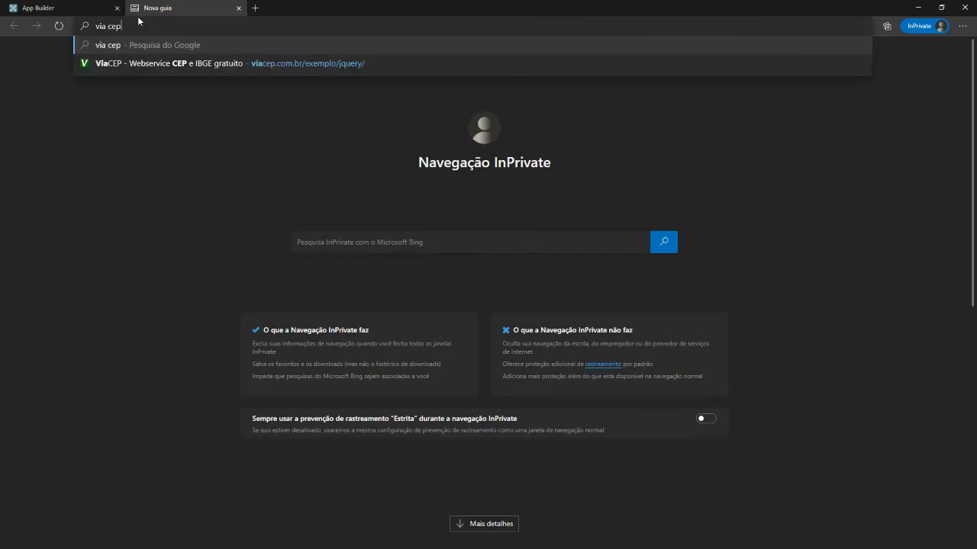
key("Return")
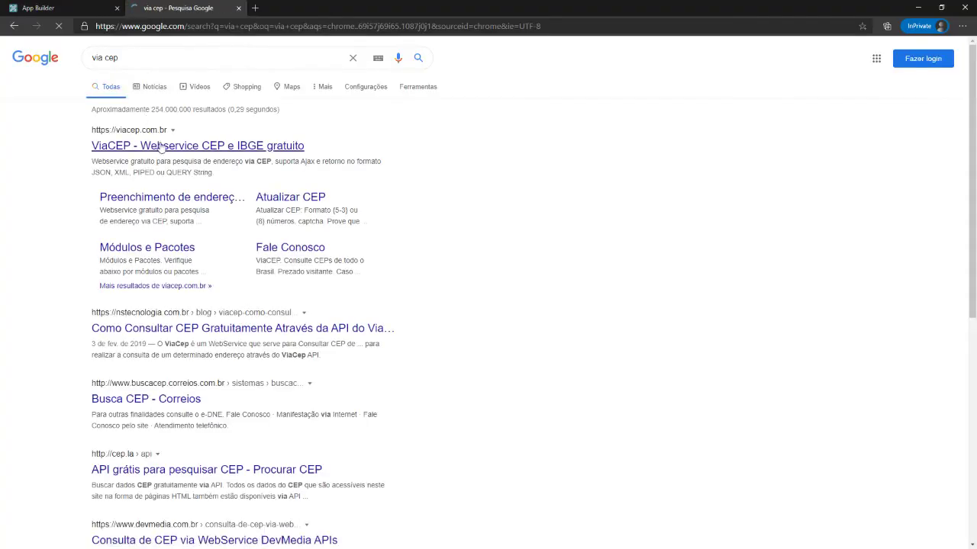
left_click(230, 150)
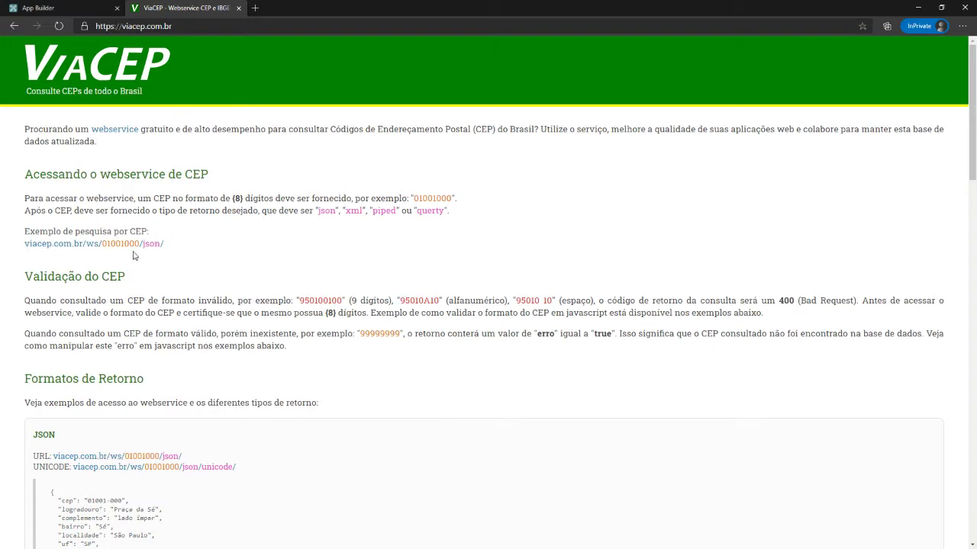
Step: Inspect the JSON response of the example CEP query in a separate tab, and close that tab
right_click(123, 242)
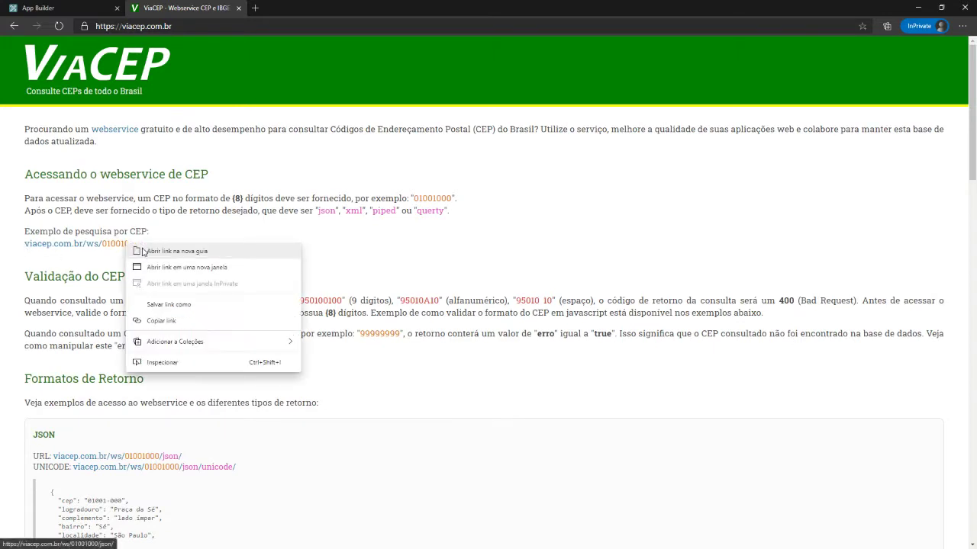
left_click(183, 251)
left_click(305, 7)
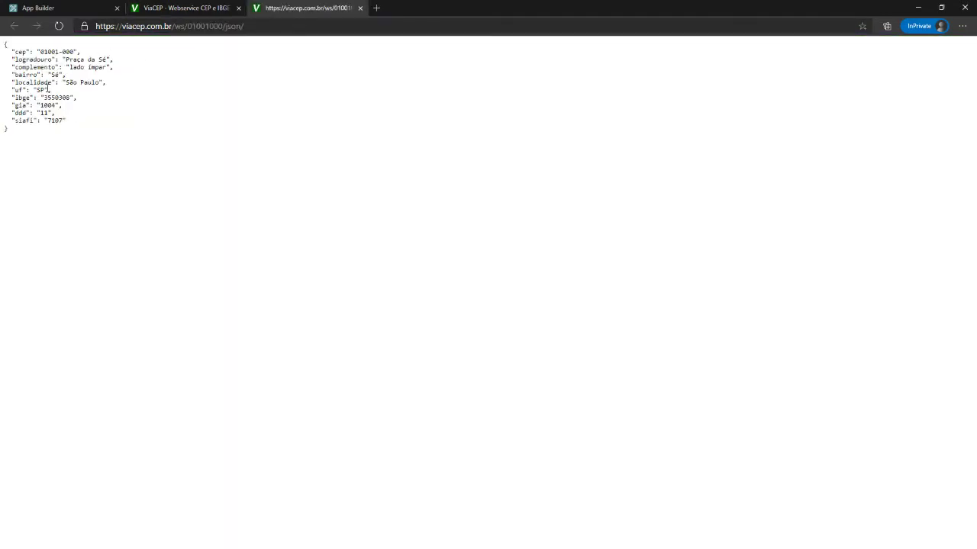
left_click(207, 9)
left_click(356, 8)
left_click(360, 8)
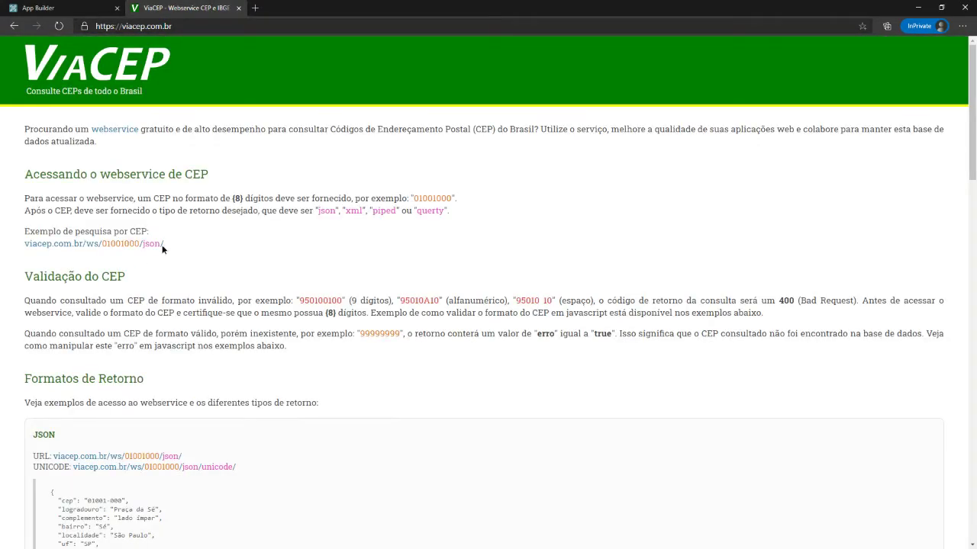
Step: Copy the example query address viacep.com.br/ws/01001000/json/ and return to the App Builder
left_click_drag(162, 248, 21, 245)
key("ctrl+c")
left_click(98, 9)
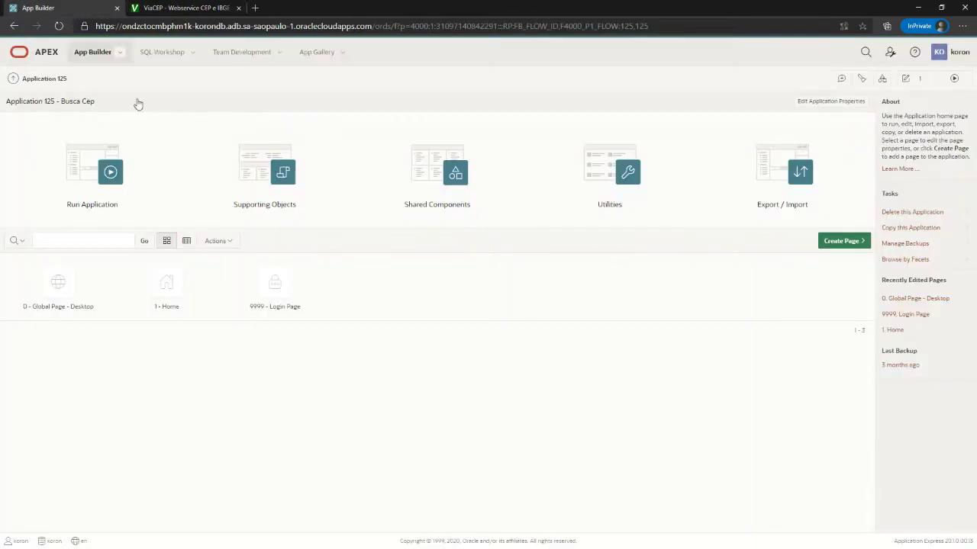
Step: Start creating a new web source module in the application's shared components
left_click(464, 197)
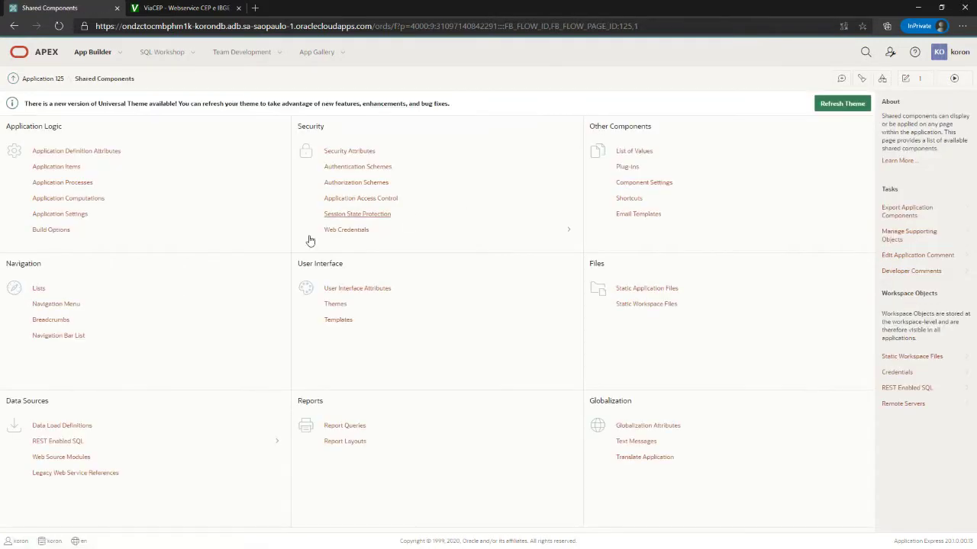
left_click(69, 460)
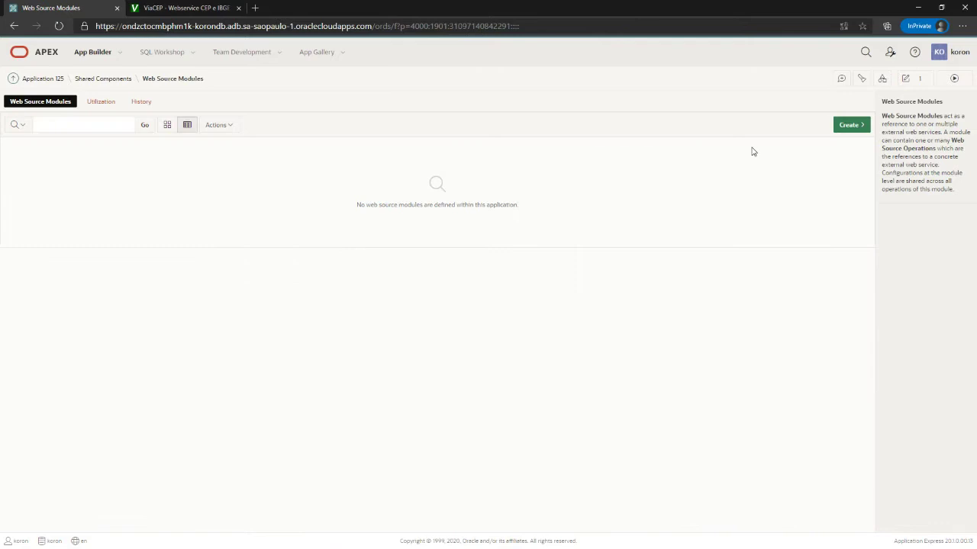
left_click(841, 125)
left_click(666, 391)
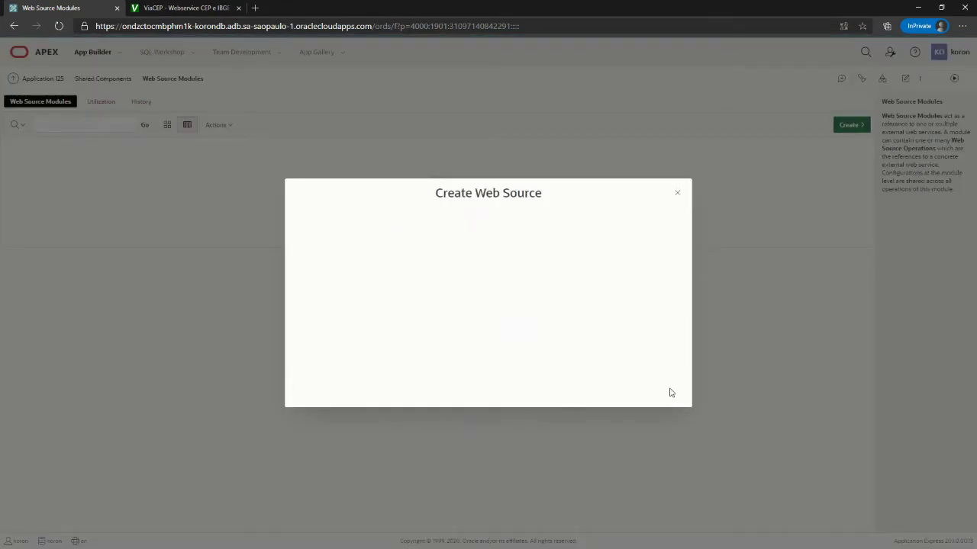
left_click(441, 301)
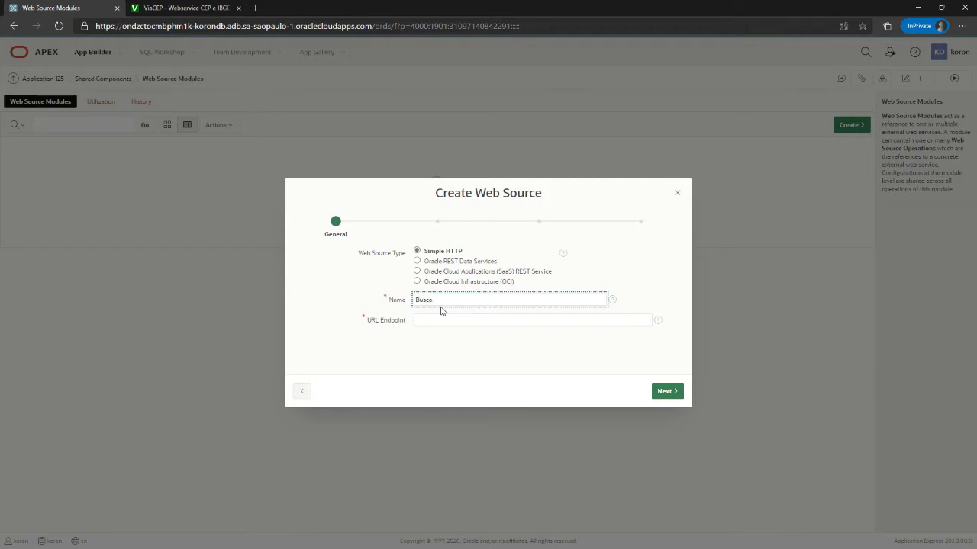
key("Tab")
key("ctrl+v")
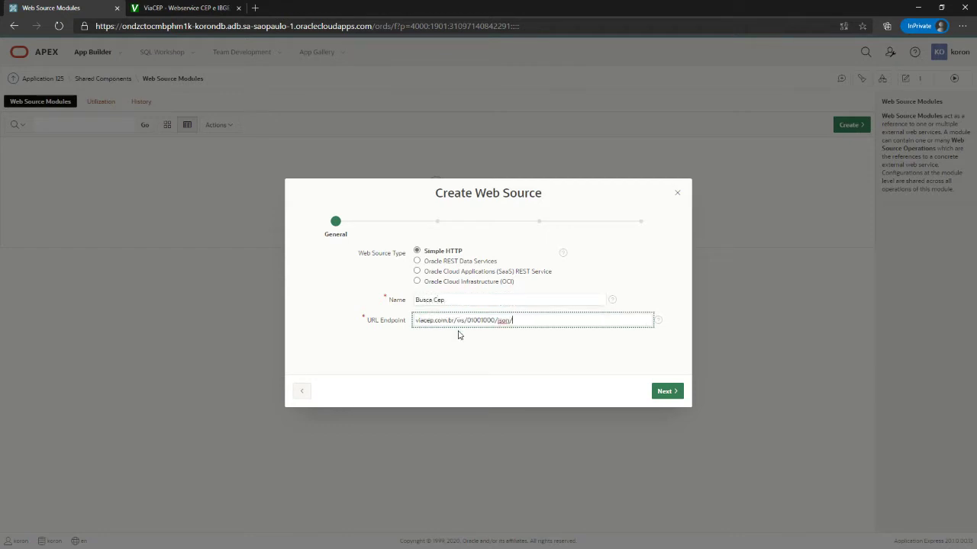
type("https://")
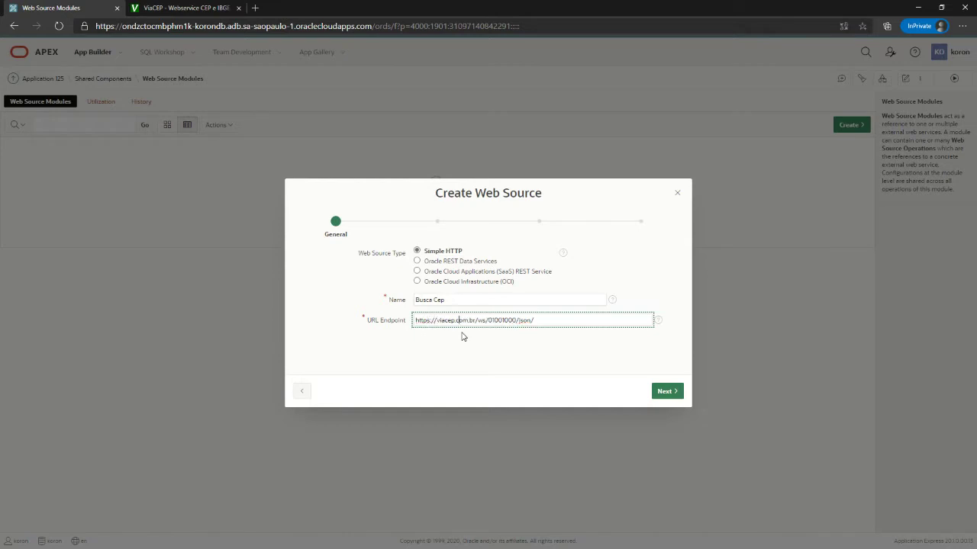
key("shift+Right")
key("shift+Right")
key("shift+Right")
key("shift+Right")
key("BackSpace")
Step: Accept the viacep-com-br-ws remote server without authentication and proceed to the advanced parameter settings
left_click(666, 393)
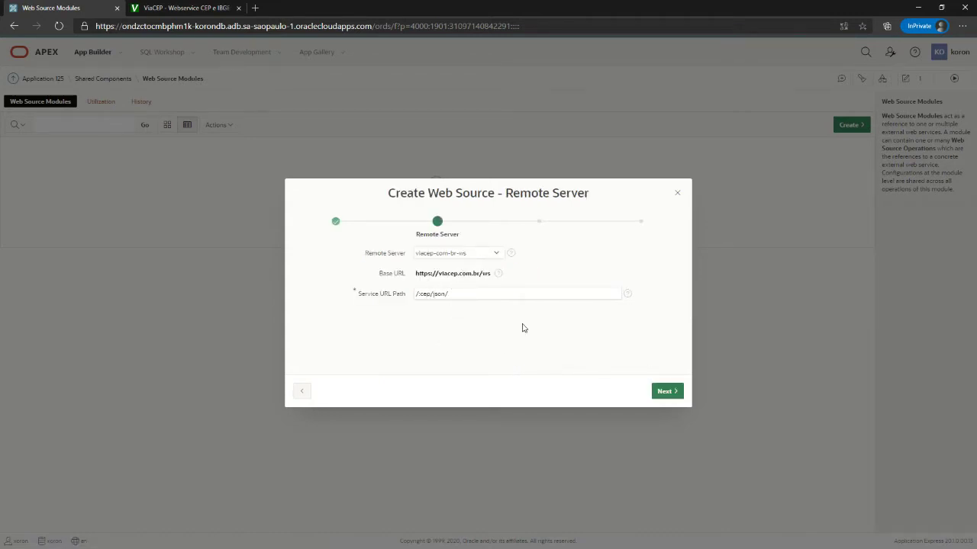
left_click(666, 393)
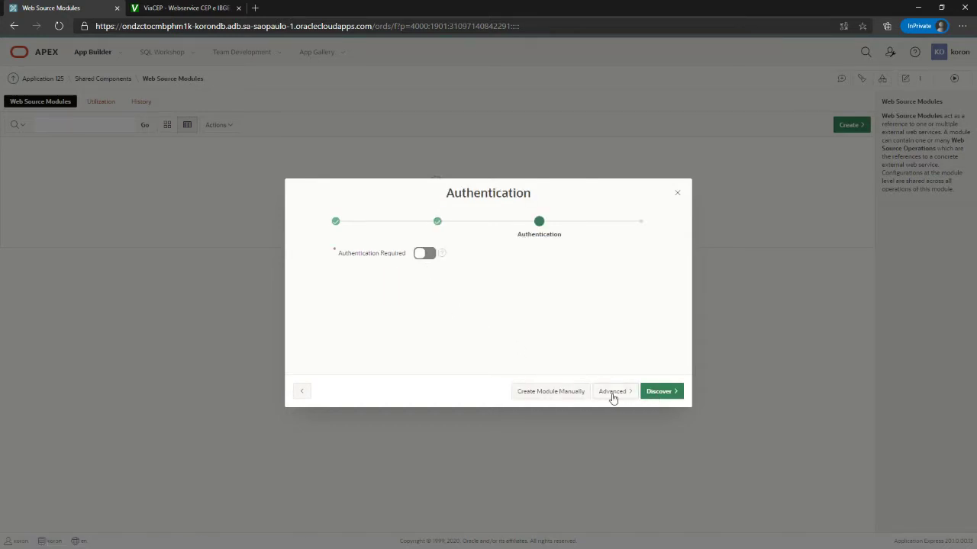
left_click(622, 392)
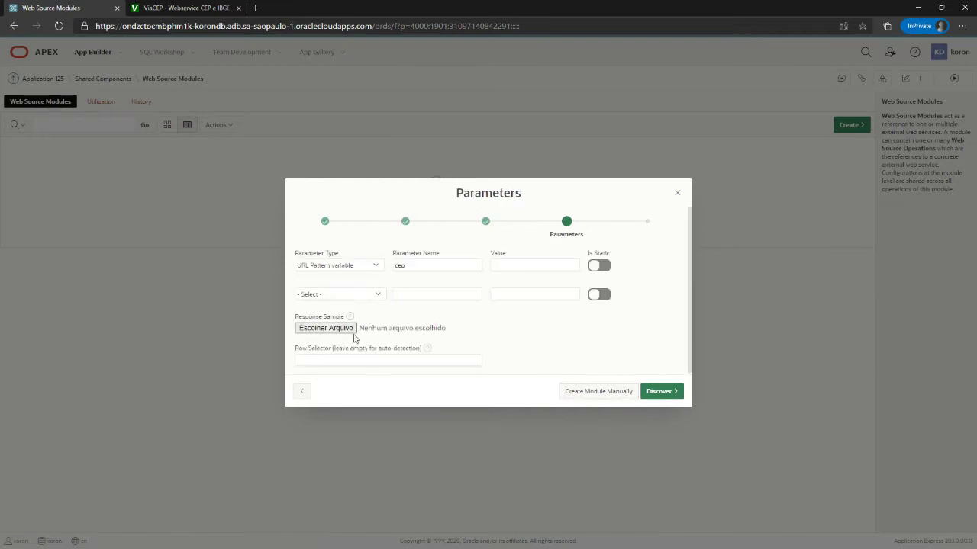
Step: Open ViaCEP's example JSON response in a new tab and copy its whole content
left_click(179, 7)
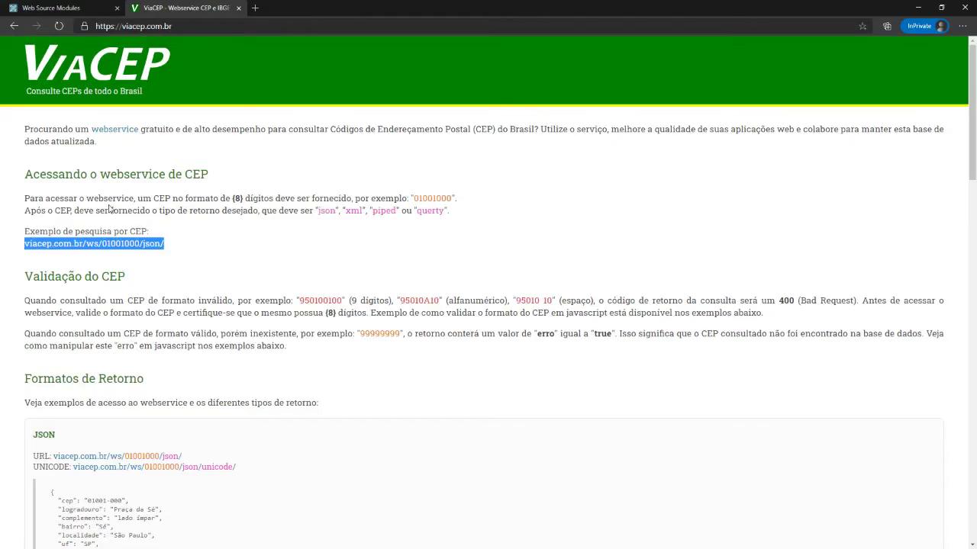
right_click(116, 247)
left_click(127, 254)
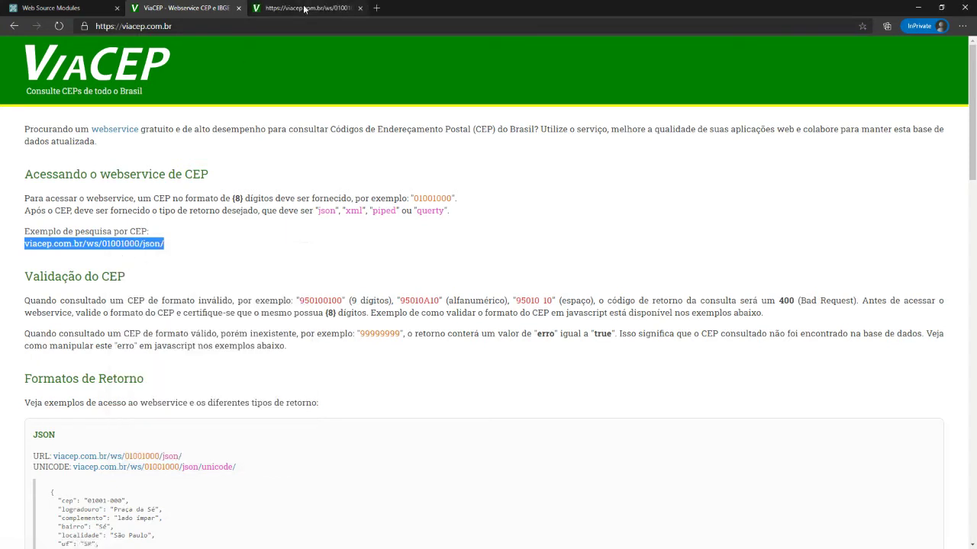
key("ctrl+Tab")
left_click_drag(22, 137, 3, 50)
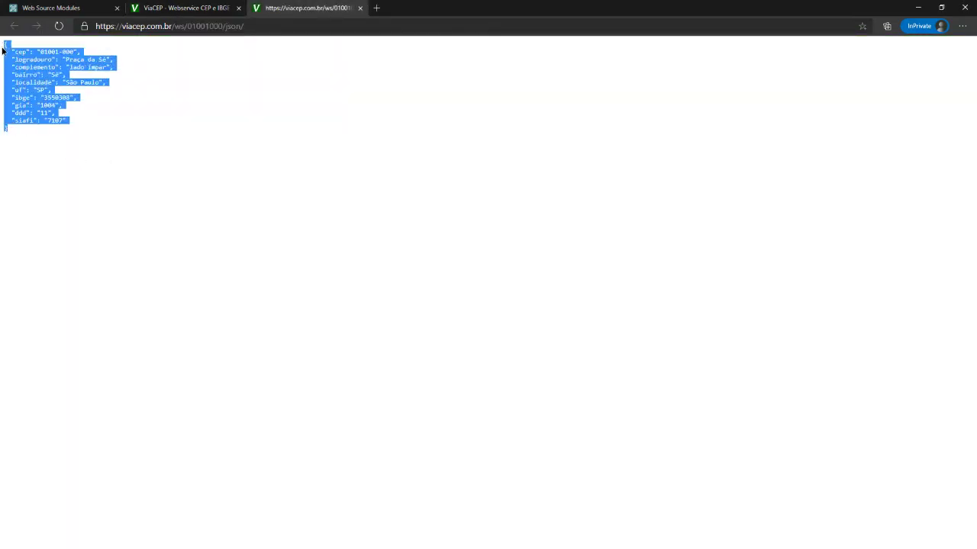
right_click(12, 66)
left_click(36, 73)
Step: Paste the JSON into a blank Notepad document and save it in Downloads as cep.json with type Todos os arquivos
key("alt+Tab")
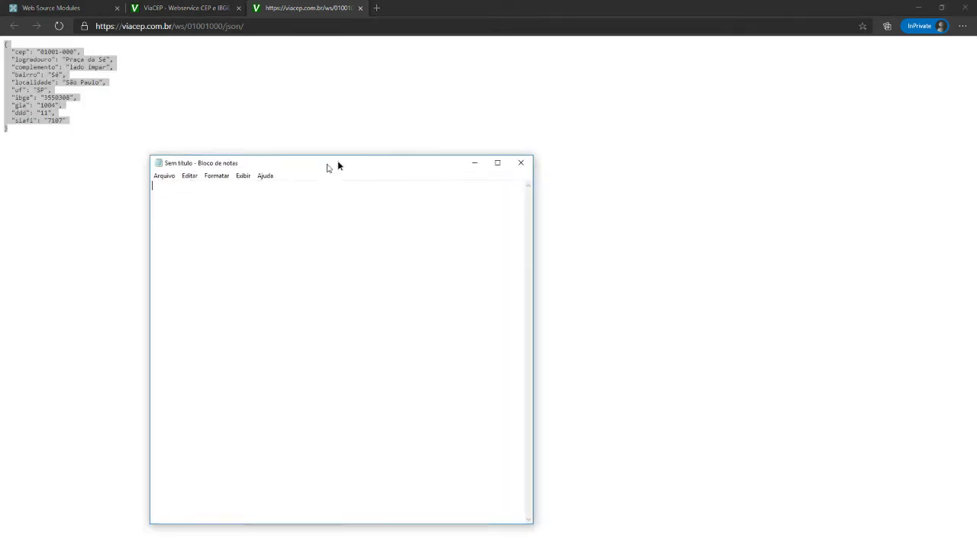
key("ctrl+v")
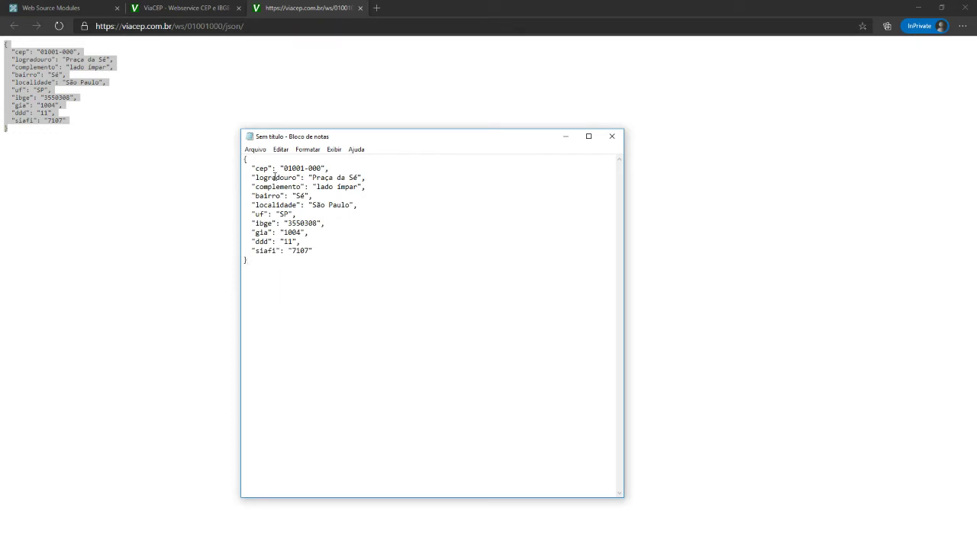
left_click(254, 149)
left_click(281, 194)
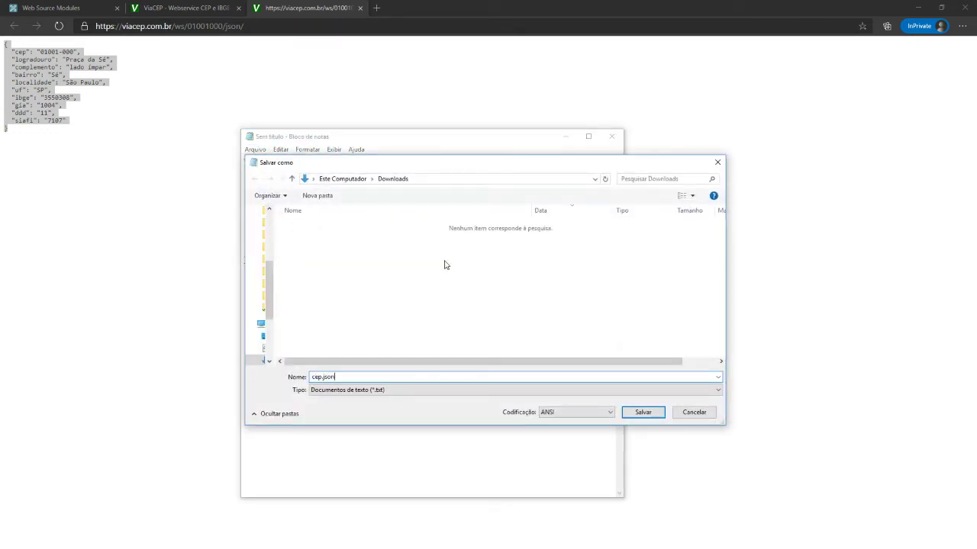
left_click(512, 392)
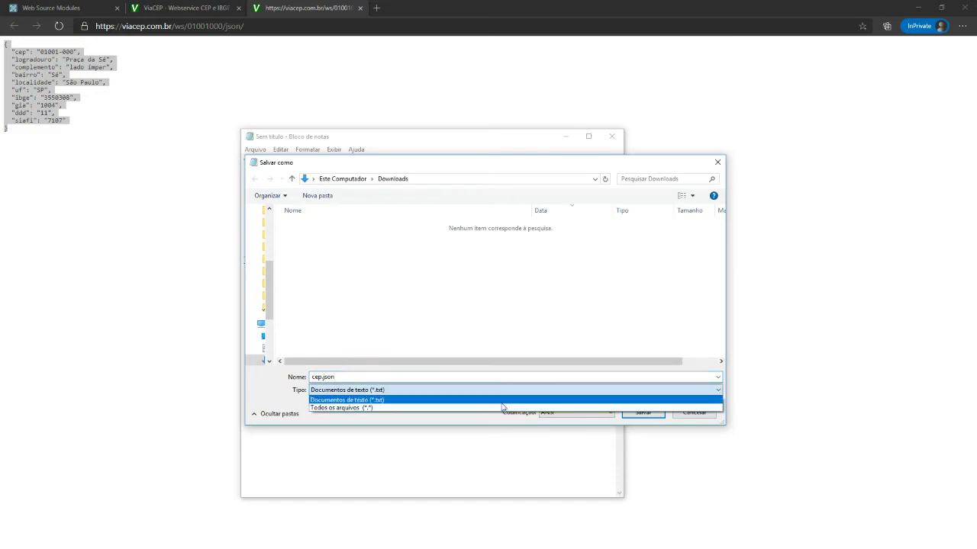
left_click(505, 408)
left_click(643, 417)
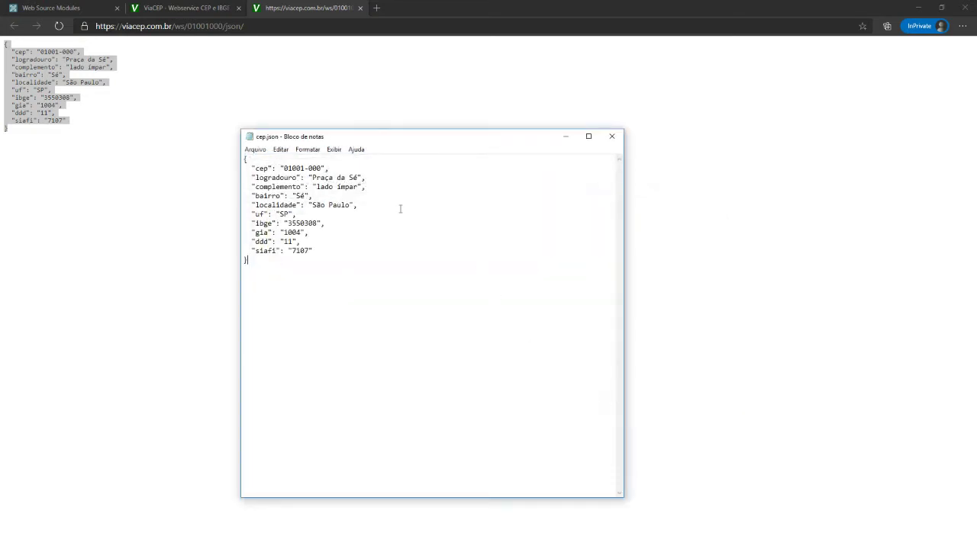
Step: Choose cep.json from Downloads as the response sample for the web source in APEX
left_click(57, 8)
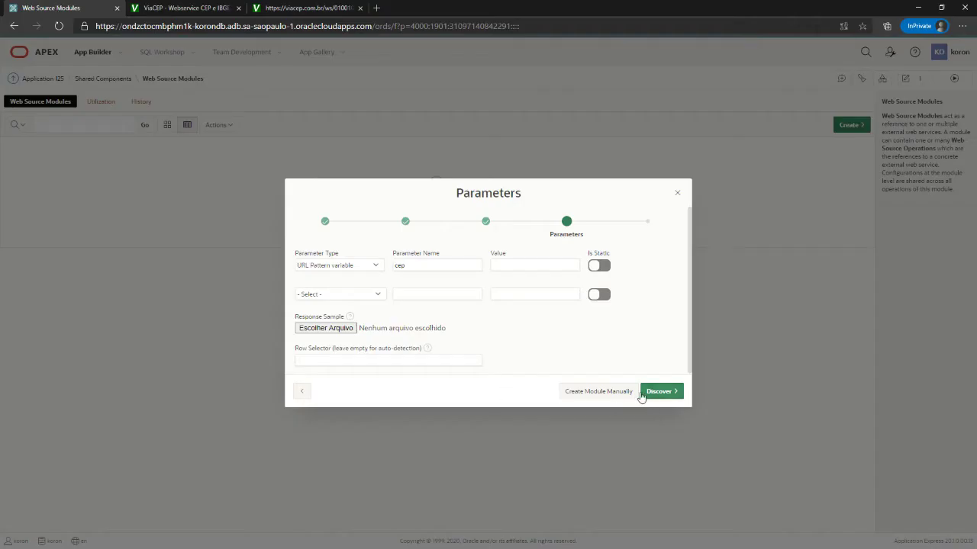
left_click(336, 327)
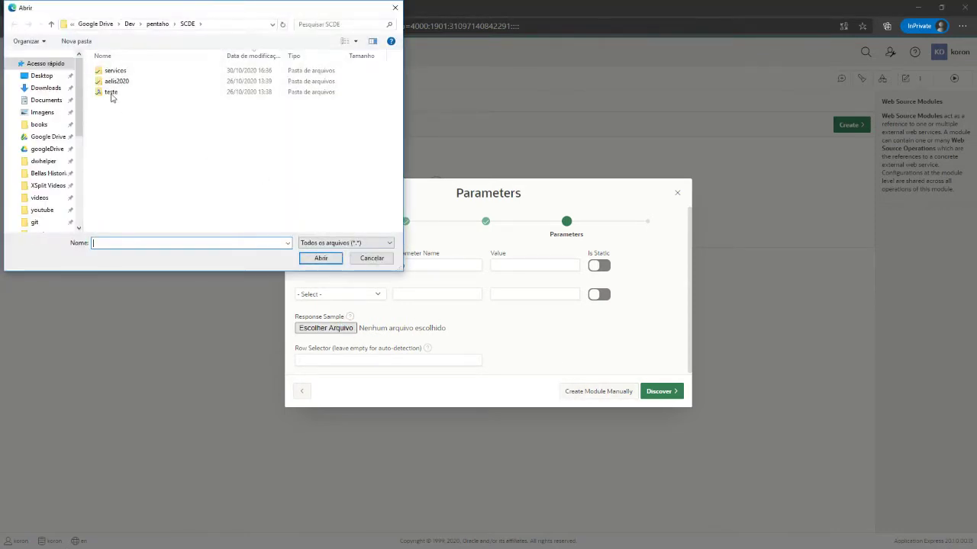
left_click(40, 88)
double_click(112, 70)
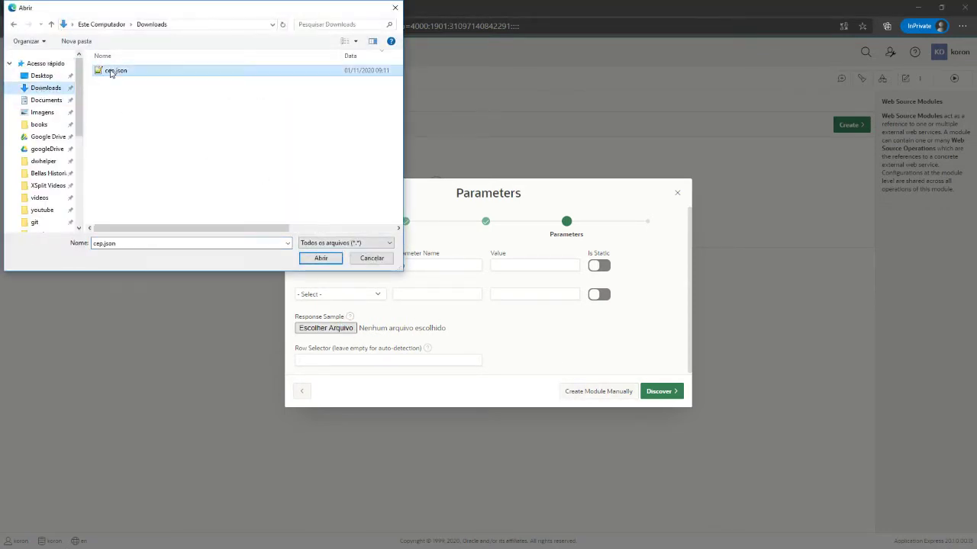
Step: Discover the service's data profile and create the Busca Cep web source module
left_click(660, 392)
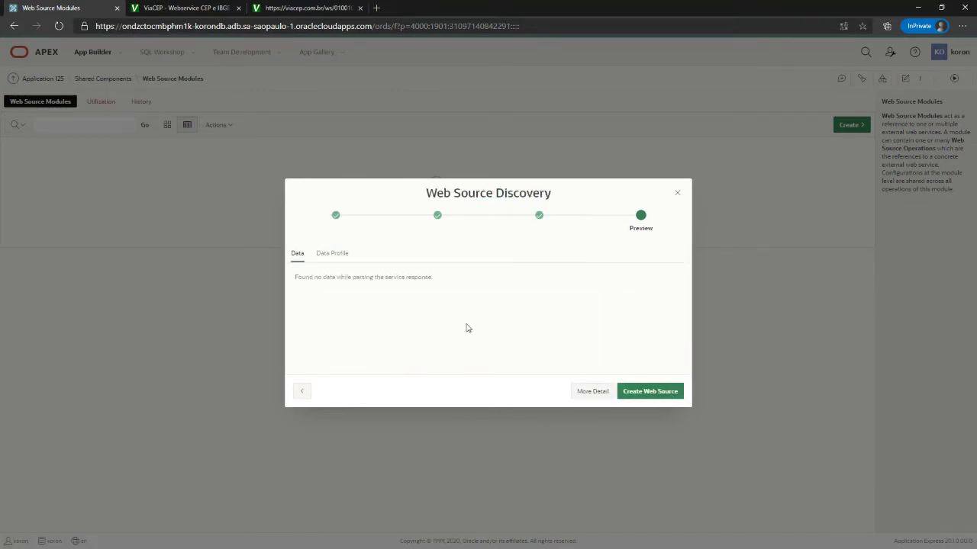
left_click(323, 255)
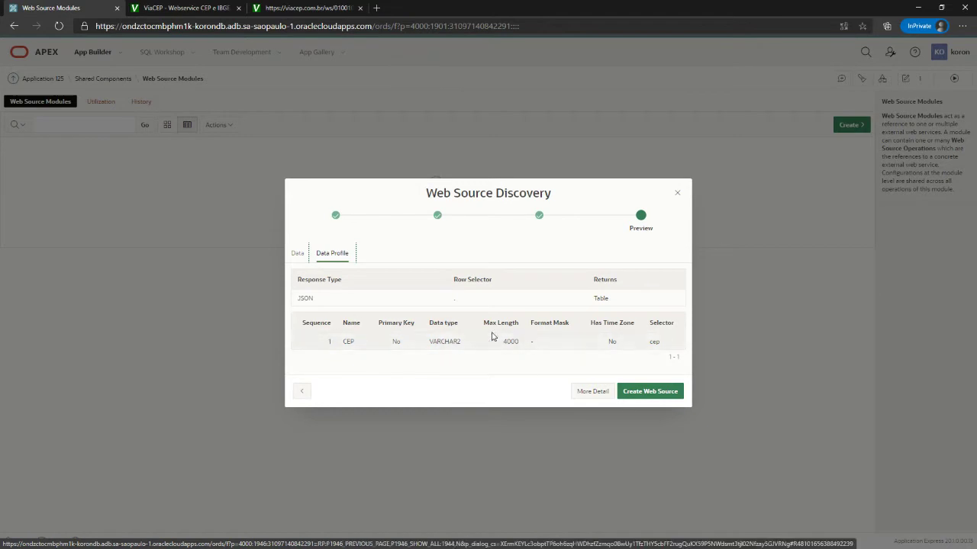
left_click(651, 394)
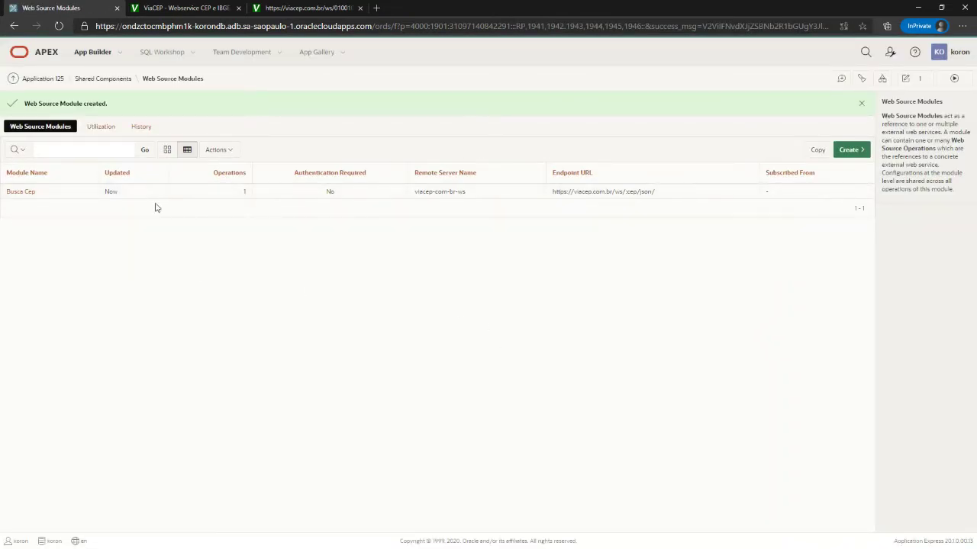
Step: Examine the Busca Cep module's URL path prefix and the name and type of its module parameter
left_click(23, 191)
scroll(364, 348, "down", 3)
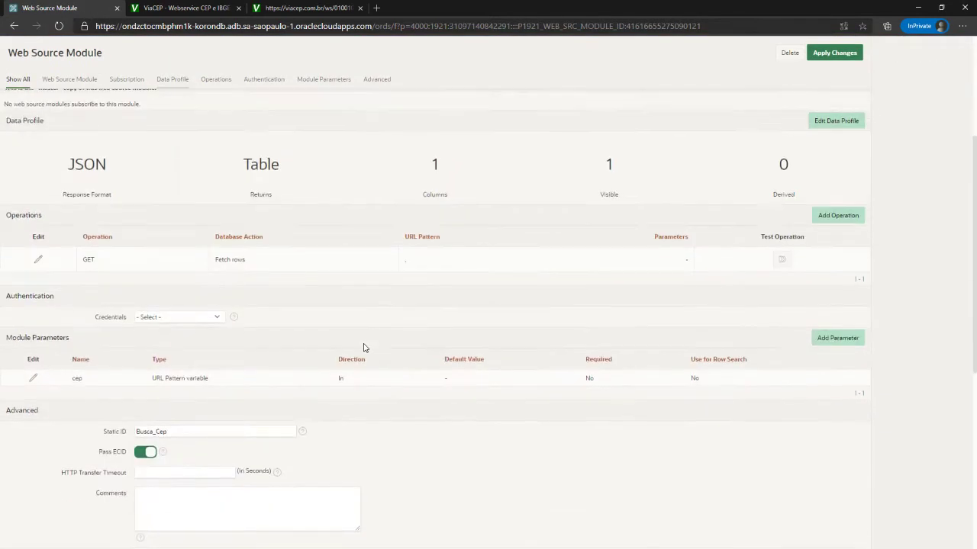
scroll(212, 200, "up", 2)
double_click(151, 183)
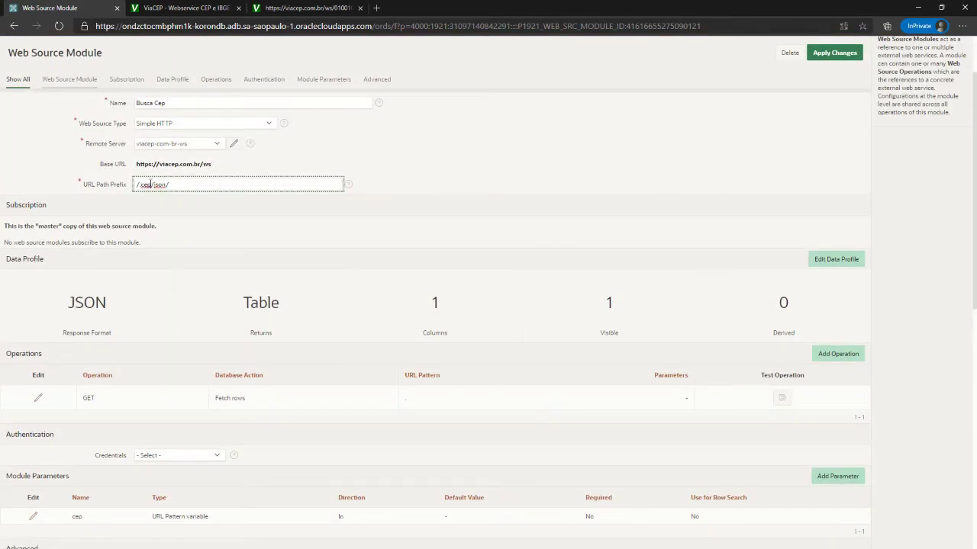
scroll(132, 351, "down", 2)
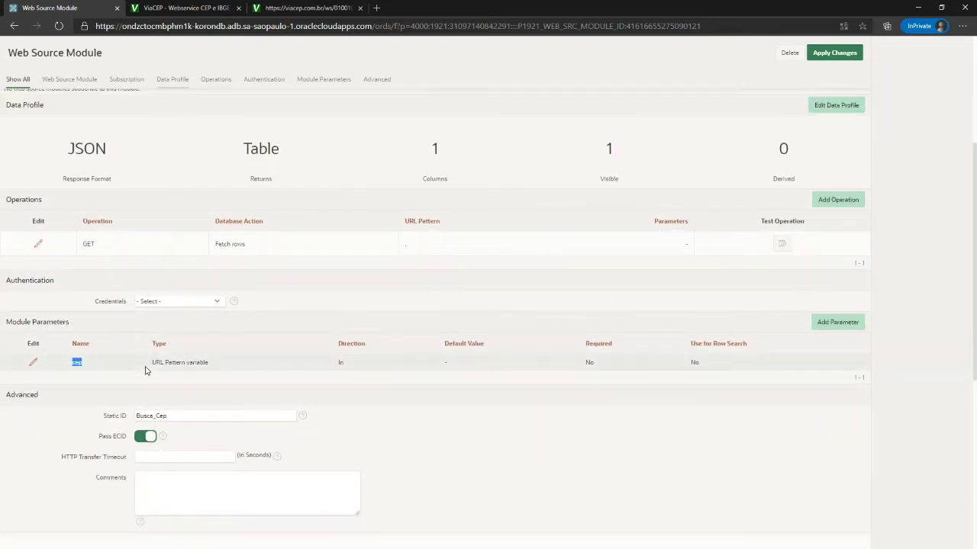
left_click_drag(151, 368, 211, 368)
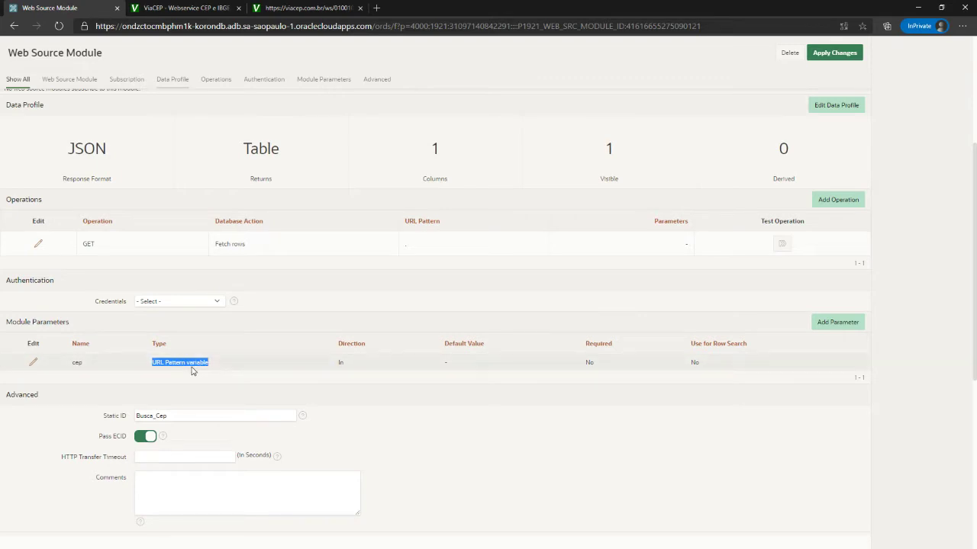
Step: Make the cep module parameter required, give it the default value 12283690, and apply the parameter changes
left_click(191, 371)
left_click(32, 363)
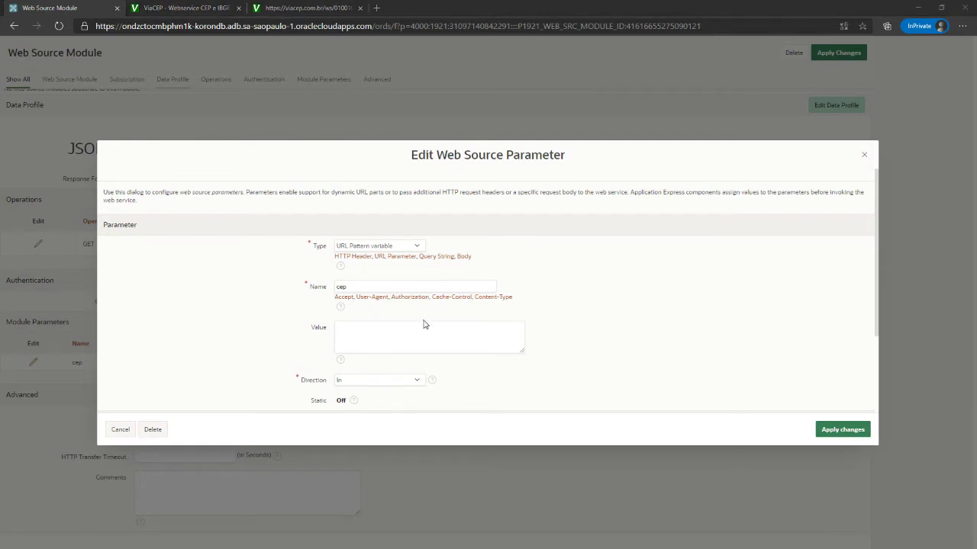
scroll(351, 374, "down", 1)
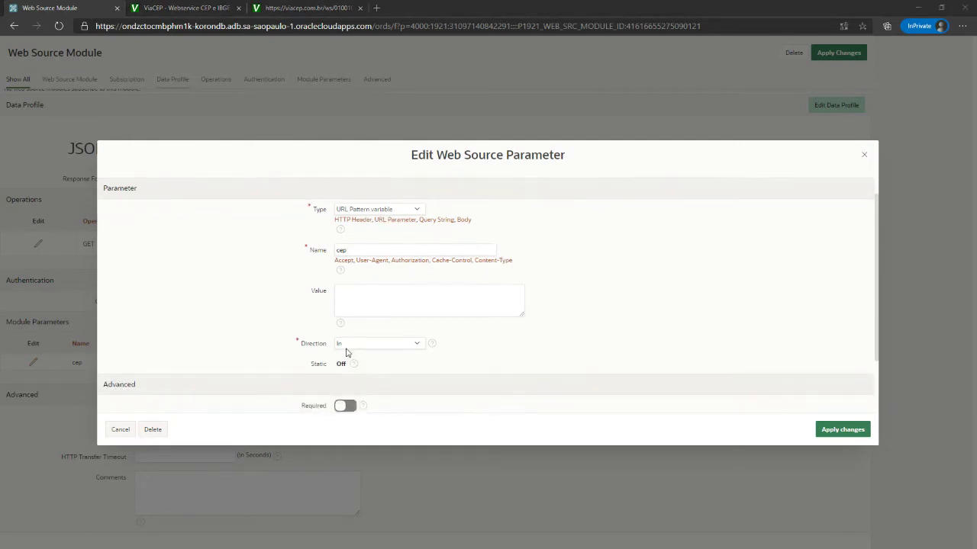
scroll(347, 353, "down", 1)
left_click(344, 371)
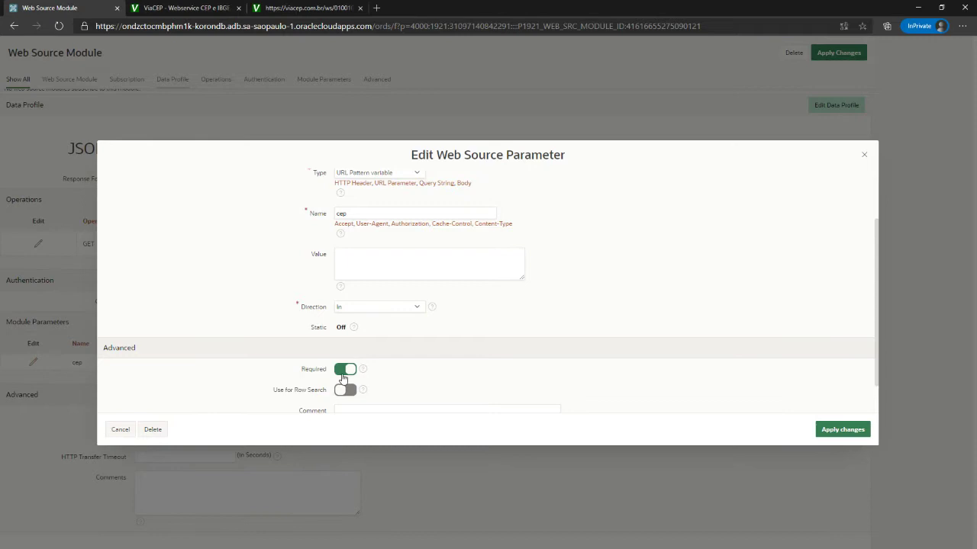
left_click(368, 265)
key("alt+Tab")
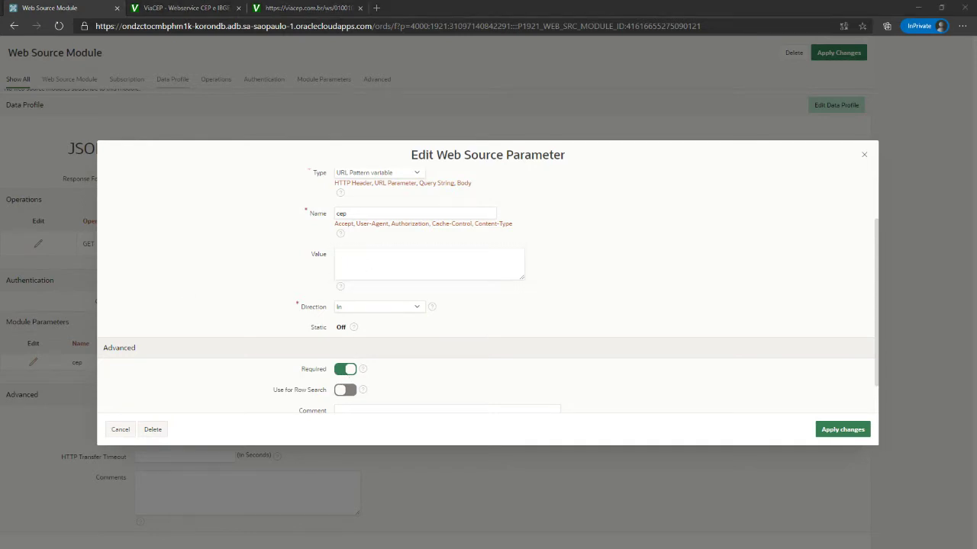
left_click(346, 266)
type("12283690")
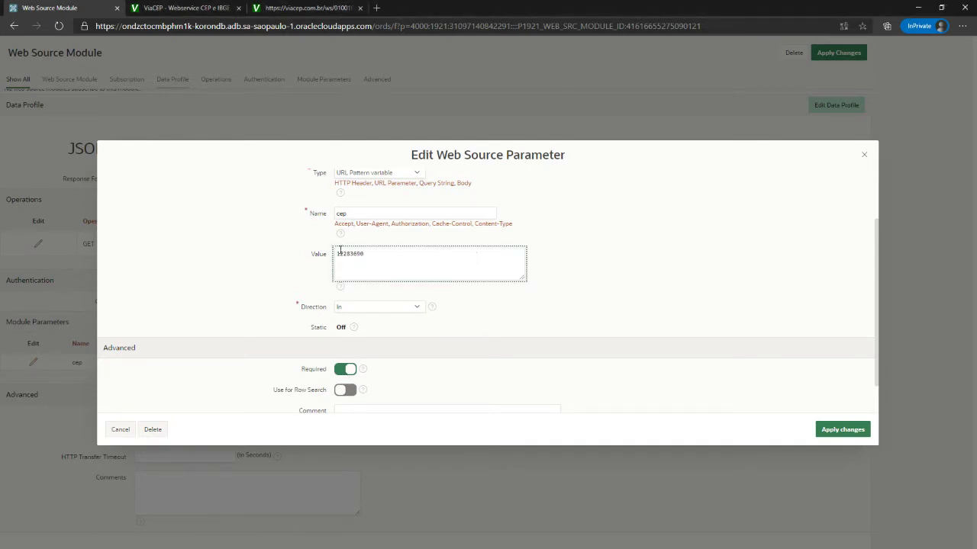
left_click(848, 431)
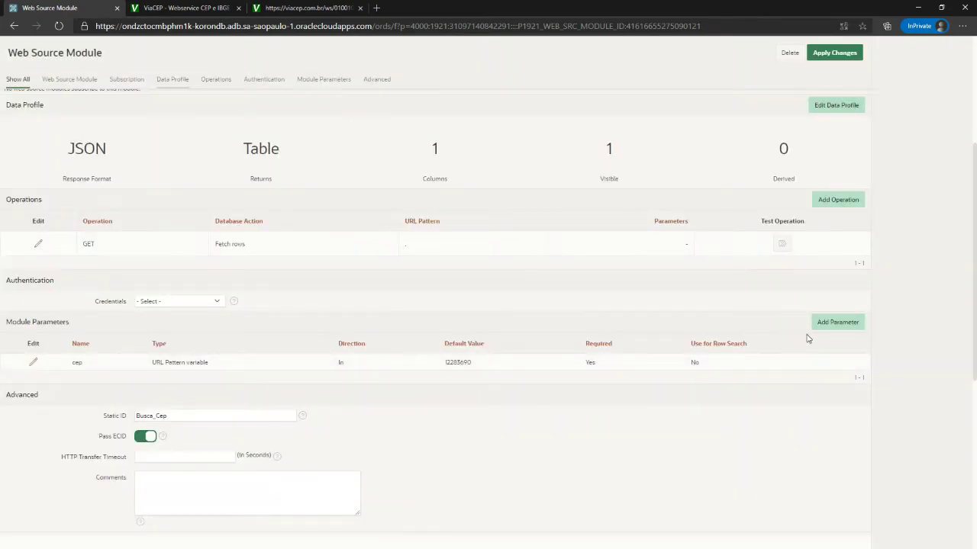
Step: Test the module's GET operation and examine the returned response headers and response body
left_click(781, 249)
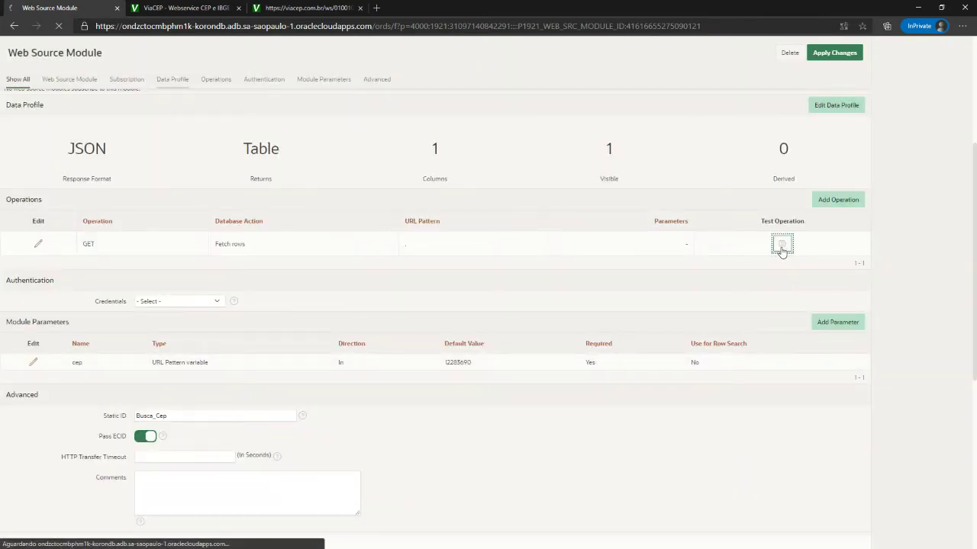
left_click(56, 136)
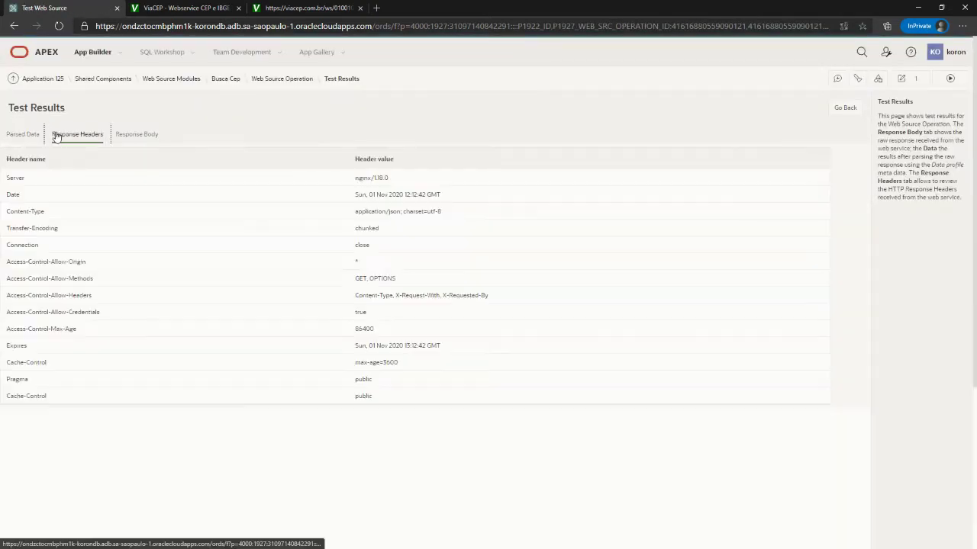
left_click(124, 138)
left_click_drag(48, 272, 15, 166)
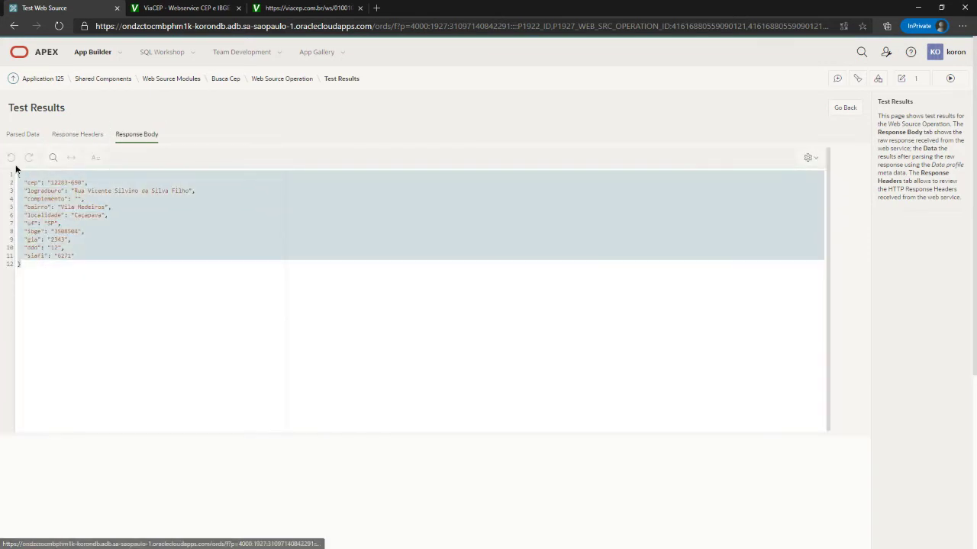
Step: Leave the test results, apply the web source module changes, and open page 1 in Page Designer
left_click(845, 107)
left_click(834, 108)
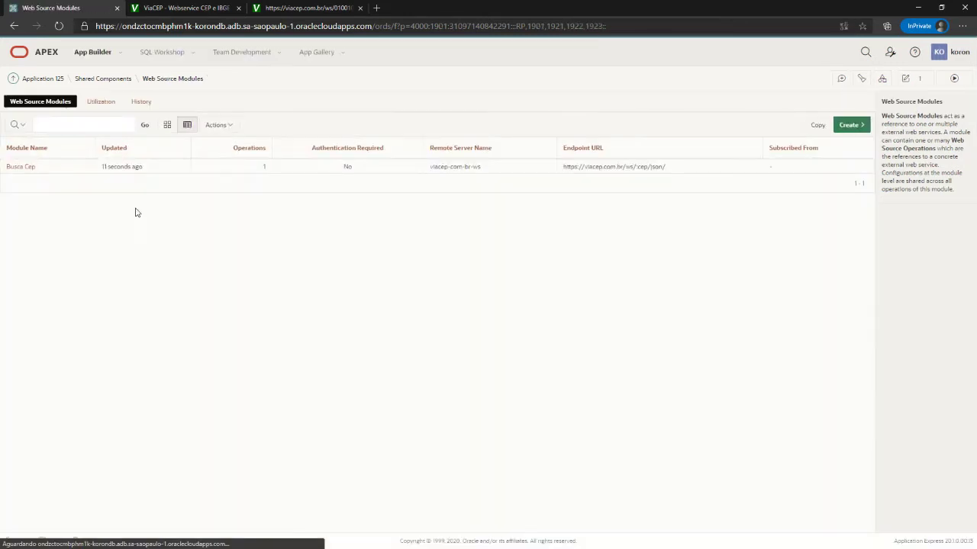
left_click(906, 80)
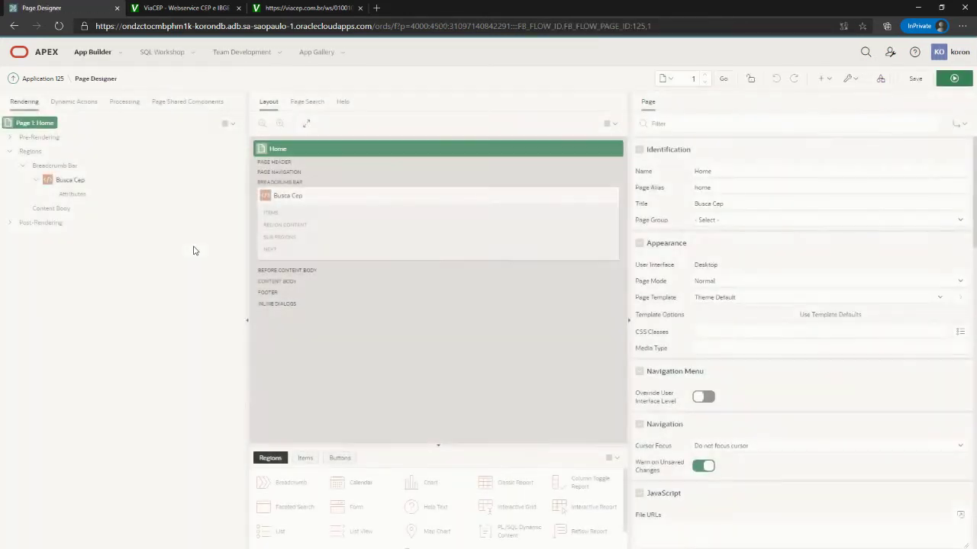
Step: Create a content body region titled Busca Cep and set its type to Interactive Report
right_click(35, 151)
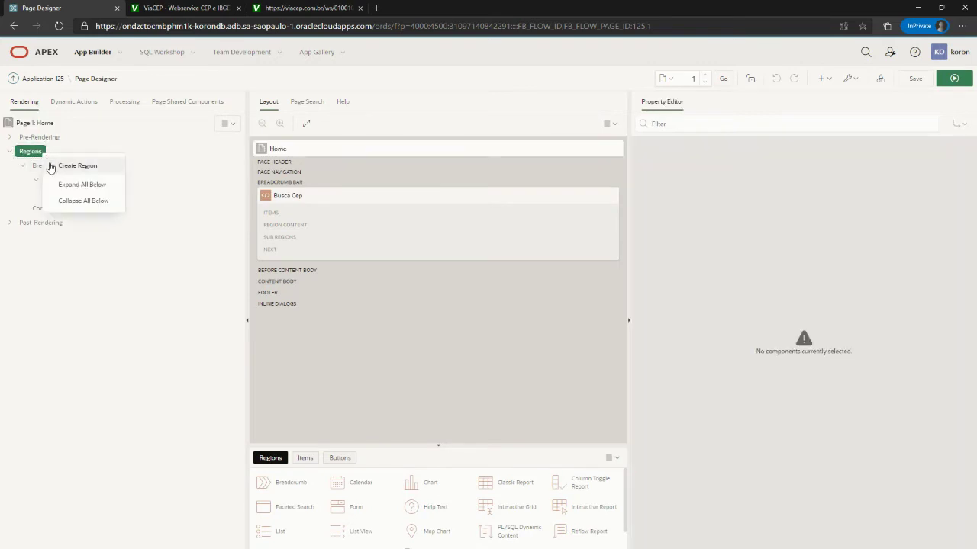
left_click(54, 163)
left_click(740, 168)
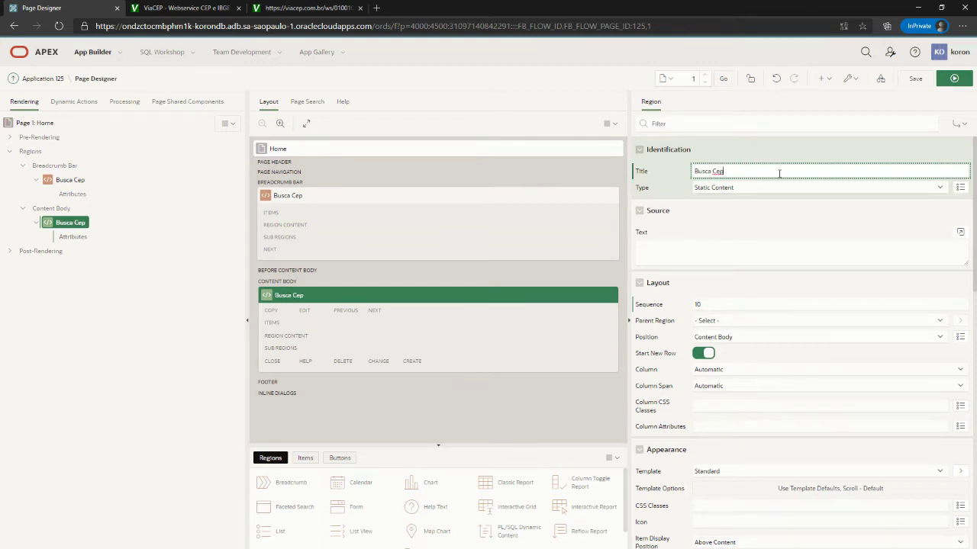
left_click(753, 188)
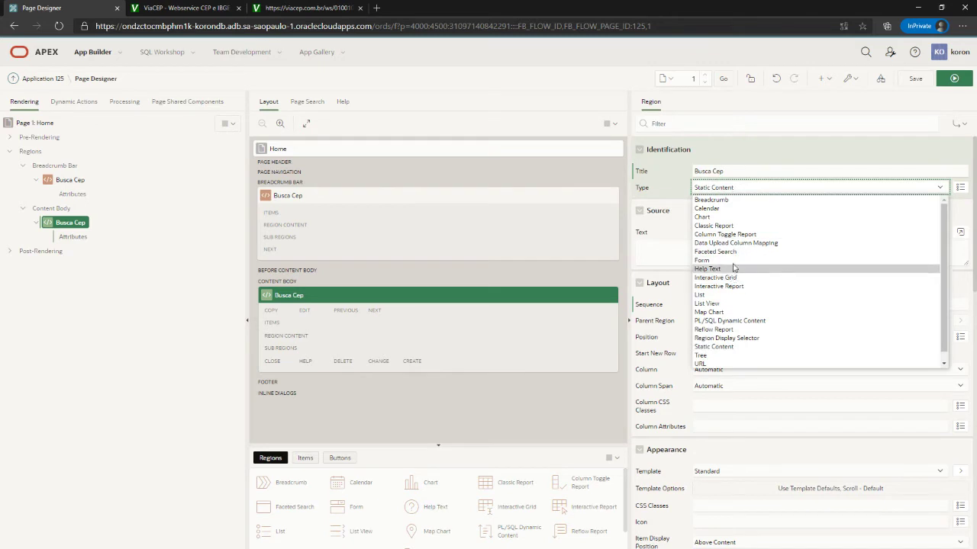
left_click(734, 286)
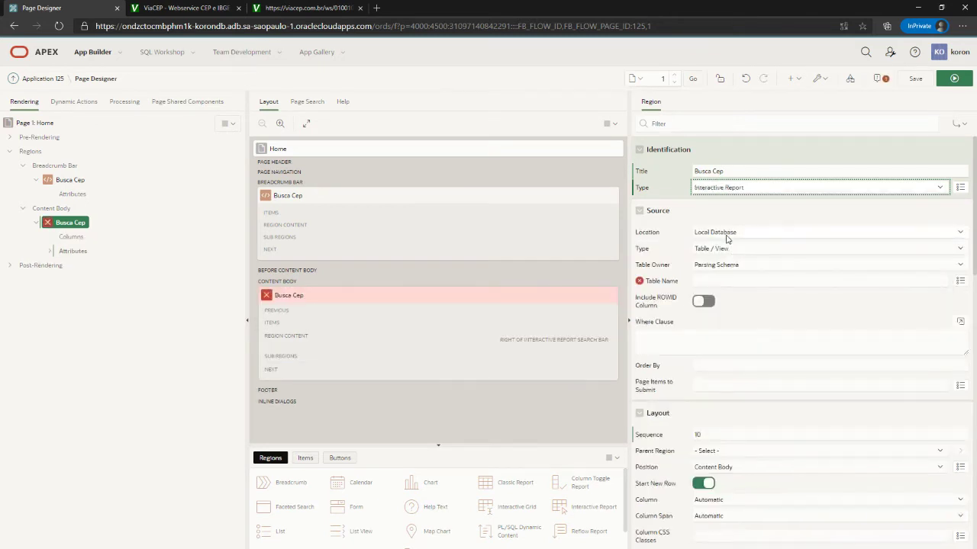
Step: Set the report region's source location to Web Source and its module to Busca Cep
left_click(726, 239)
left_click(738, 263)
left_click(724, 251)
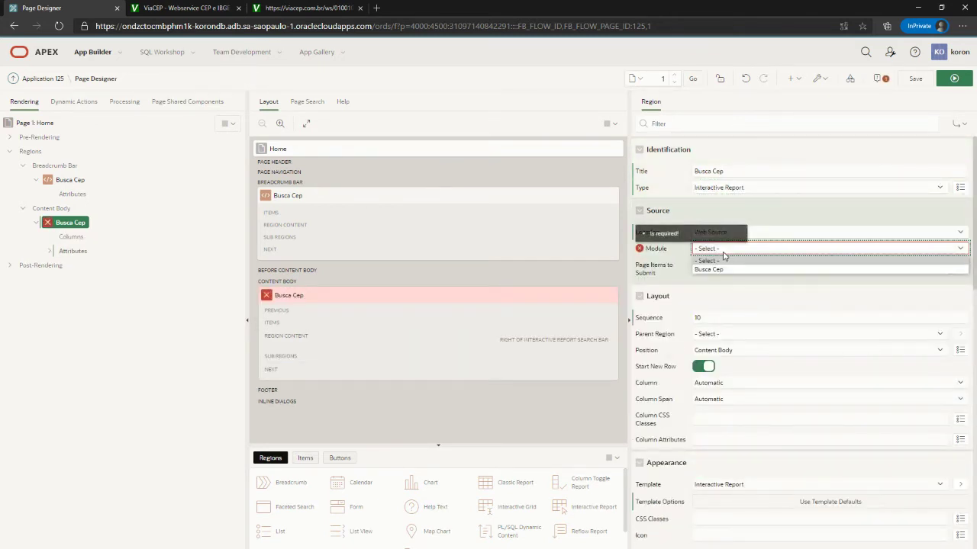
left_click(726, 269)
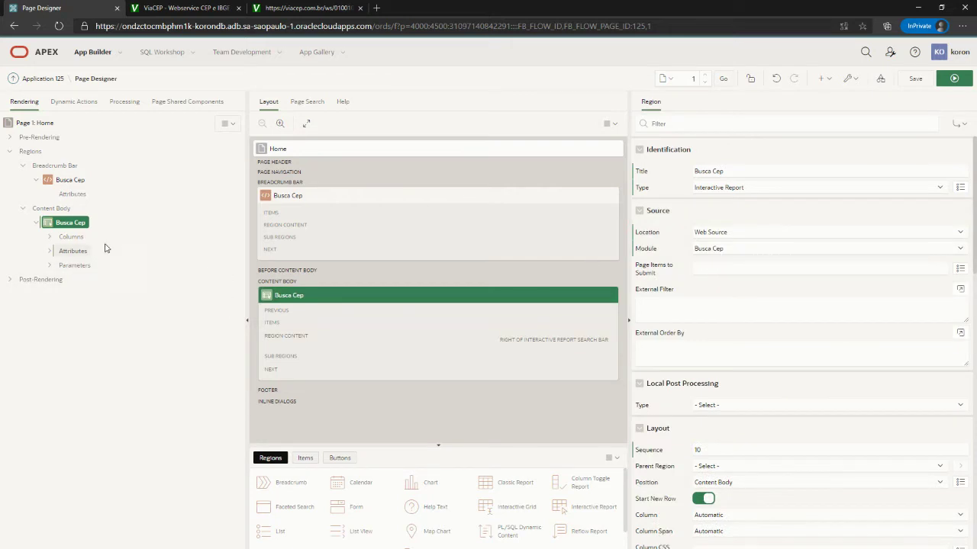
Step: Add a page item named P1_CEP to the Busca Cep report region
right_click(76, 224)
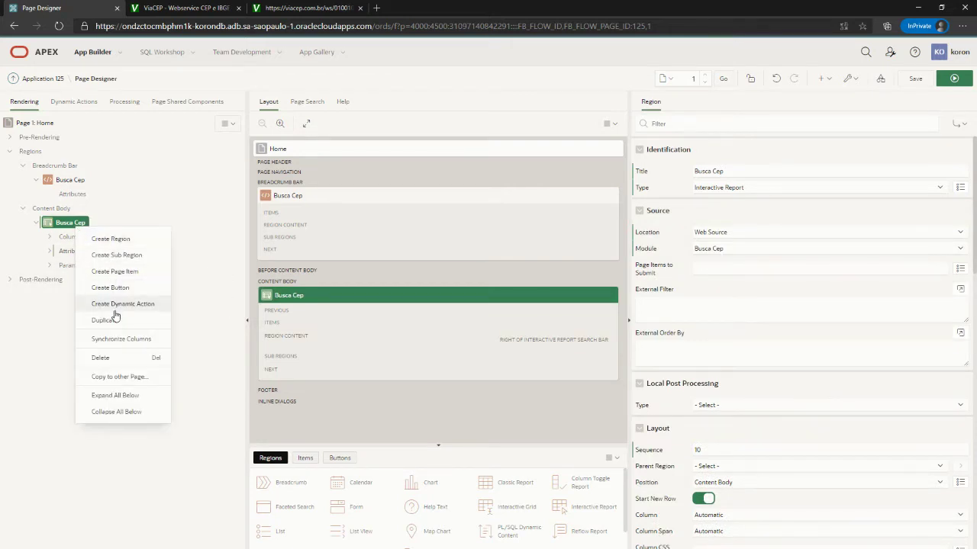
left_click(114, 271)
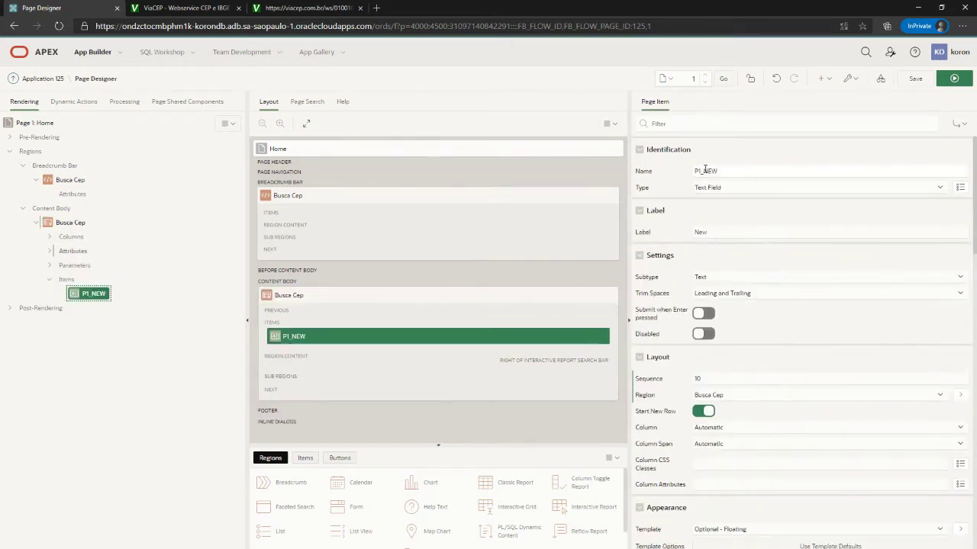
left_click_drag(705, 170, 781, 171)
type("CEP")
key("Tab")
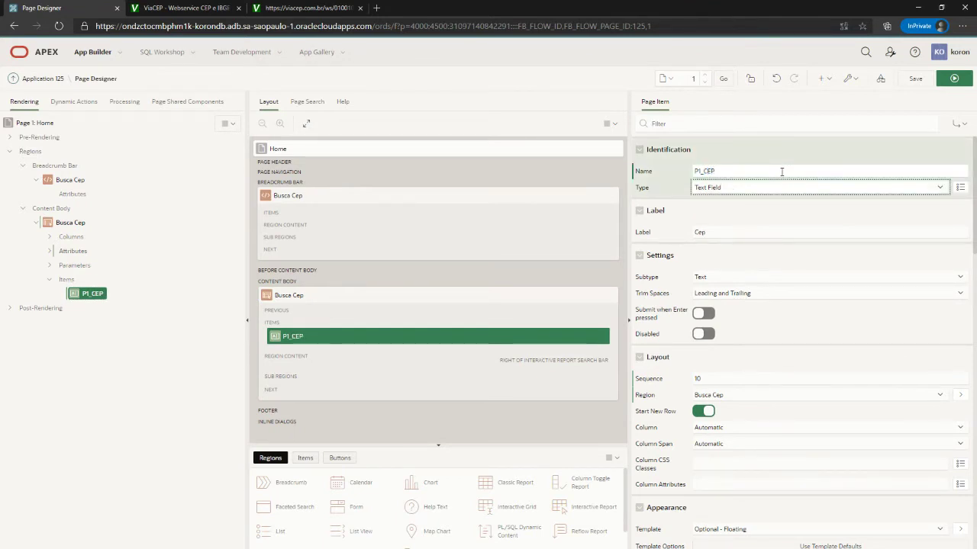
Step: Change the region's cep parameter to take its value from the page item P1_CEP
left_click(50, 264)
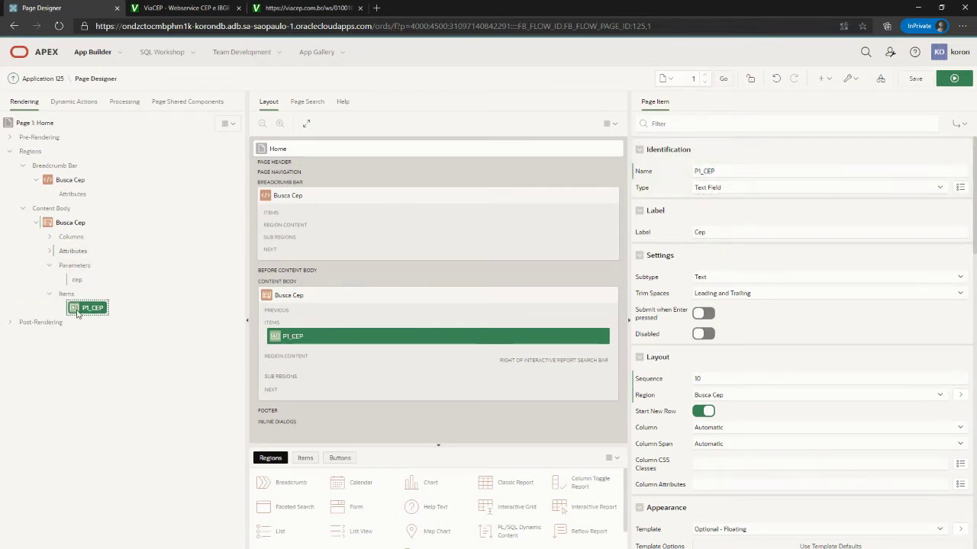
left_click(77, 280)
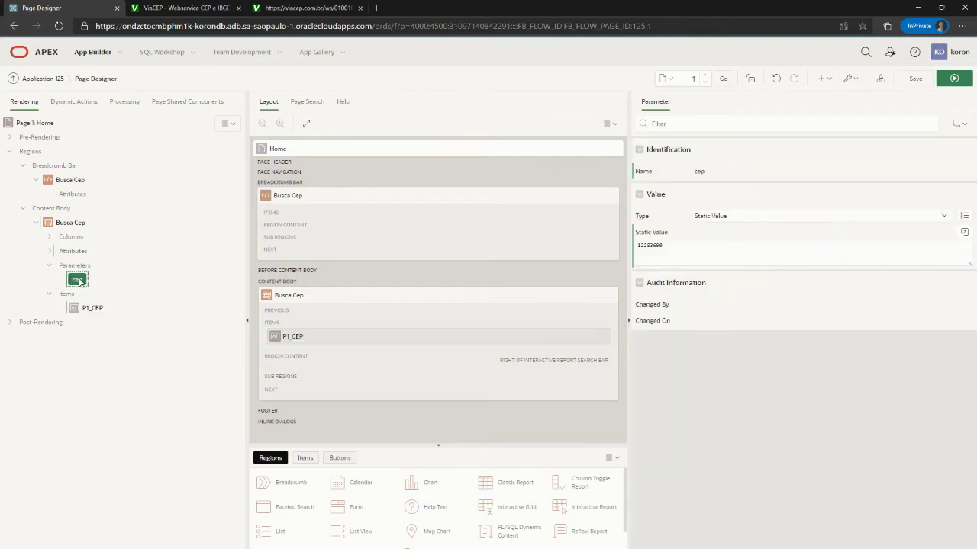
left_click(740, 220)
left_click(738, 237)
left_click(748, 233)
type("P1_CEP")
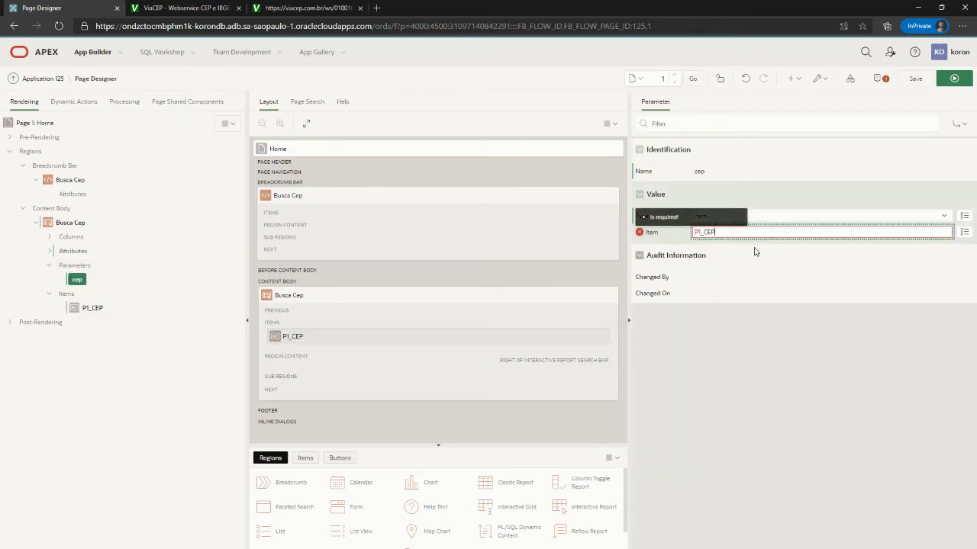
left_click(74, 265)
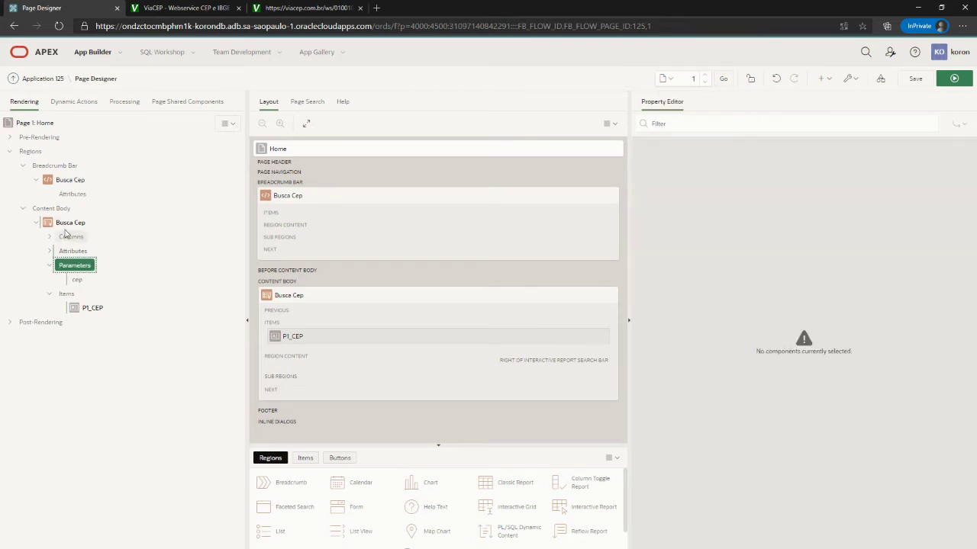
Step: Add a button named BUSCAR to the Busca Cep report region and enable its Hot option
right_click(71, 223)
left_click(103, 289)
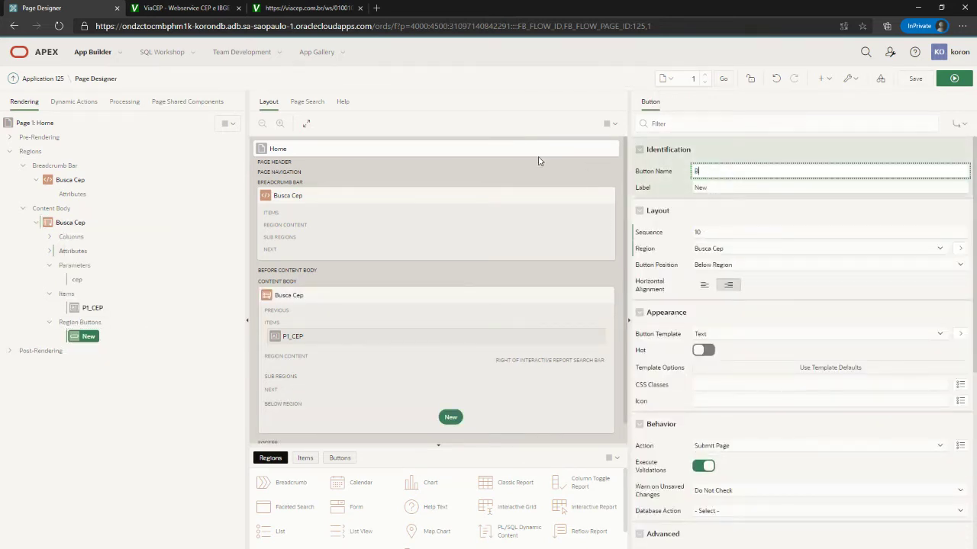
type("BUSCAR")
key("Tab")
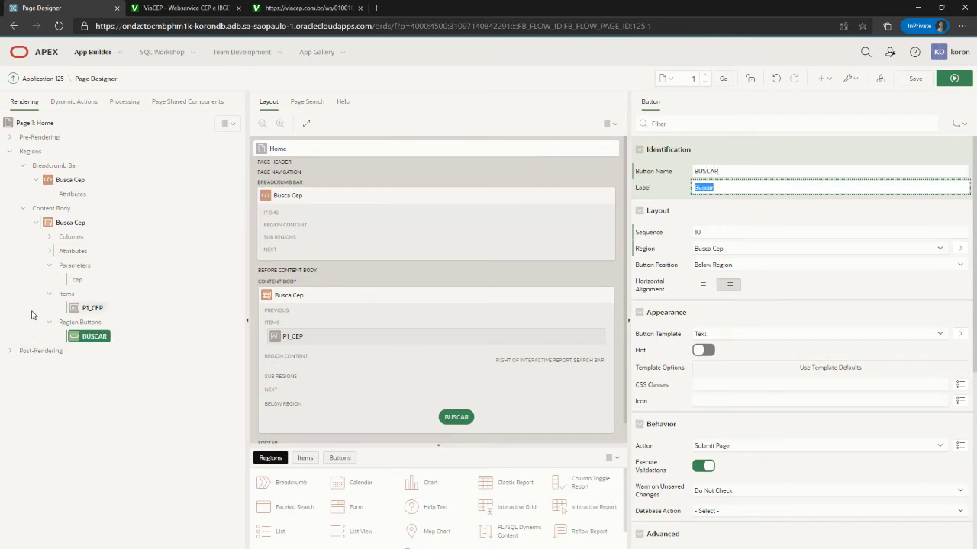
scroll(748, 349, "down", 2)
scroll(755, 336, "down", 1)
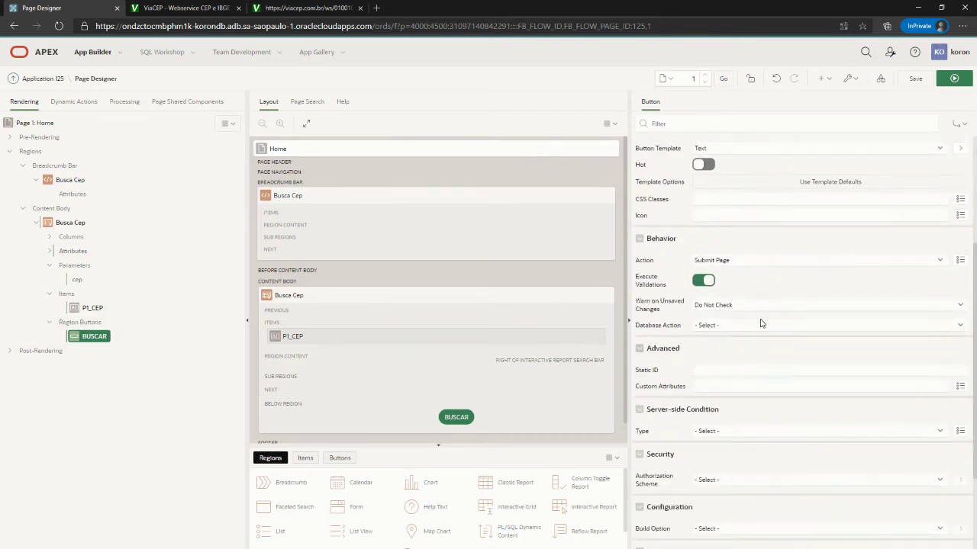
left_click(704, 164)
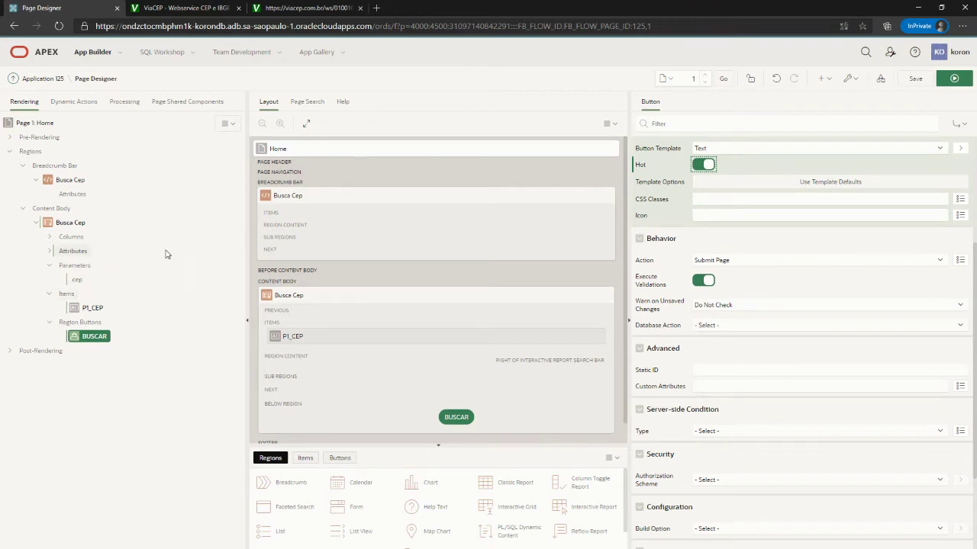
Step: Save and run the page, and sign in to the Busca Cep application with the username and account password
key("ctrl+alt+r")
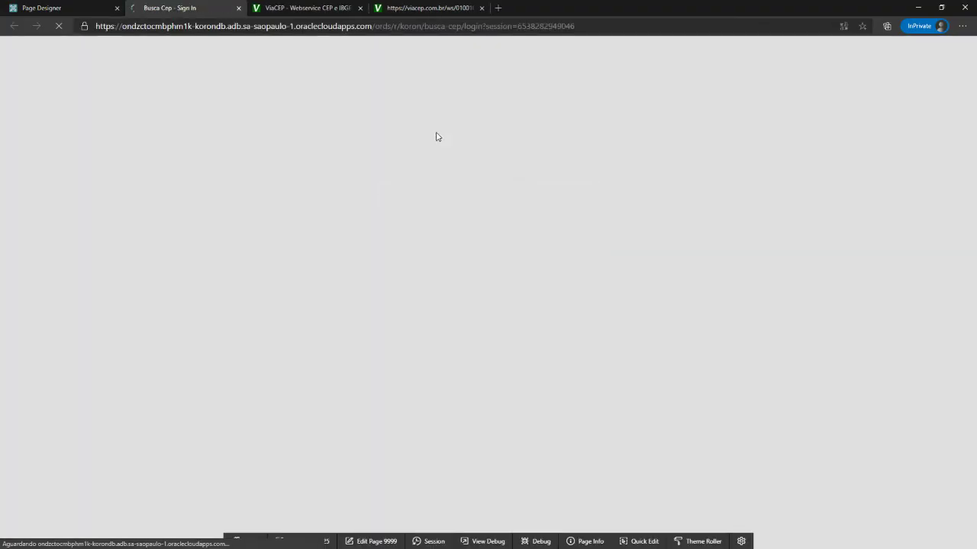
type("koron")
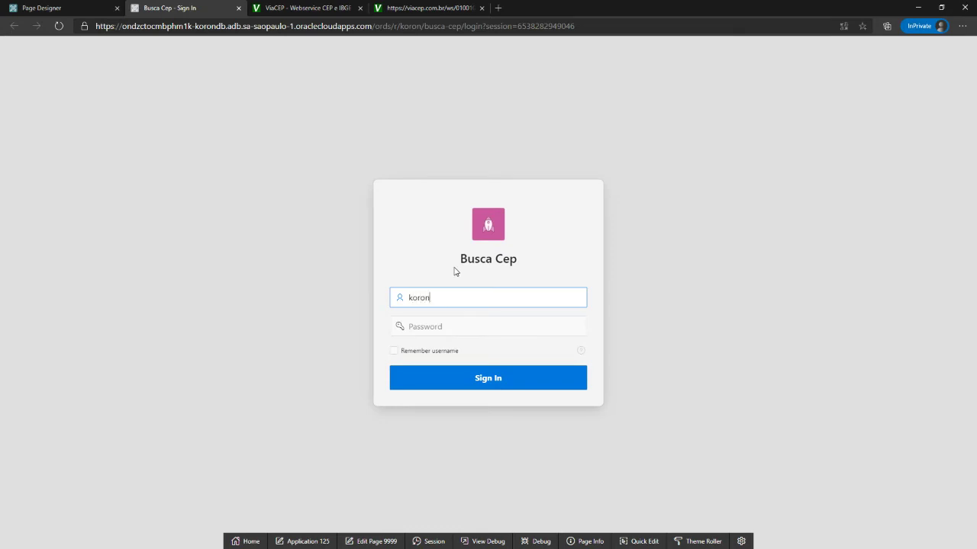
key("Tab")
type("a")
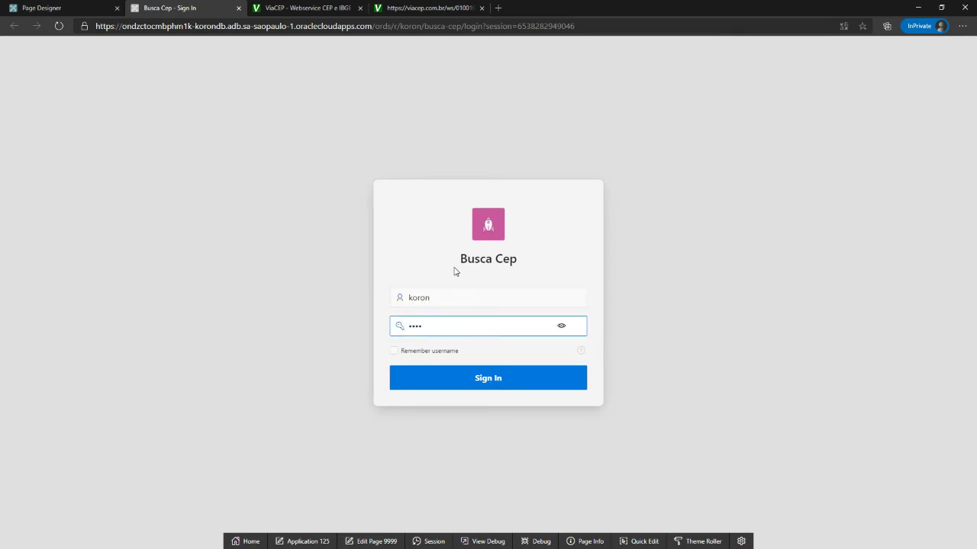
left_click(486, 386)
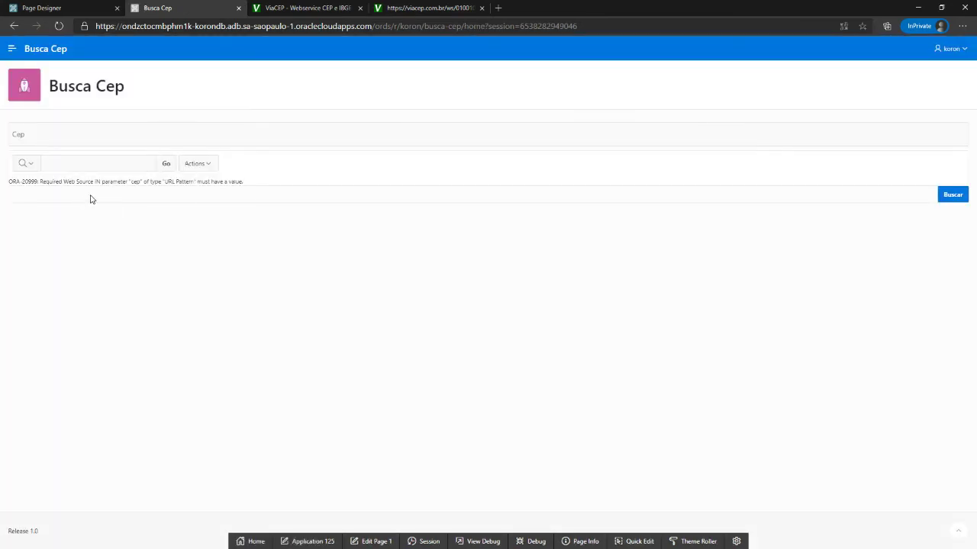
Step: Read the report's message, and look up the postal code 12283690 with the Buscar button
left_click_drag(246, 181, 9, 185)
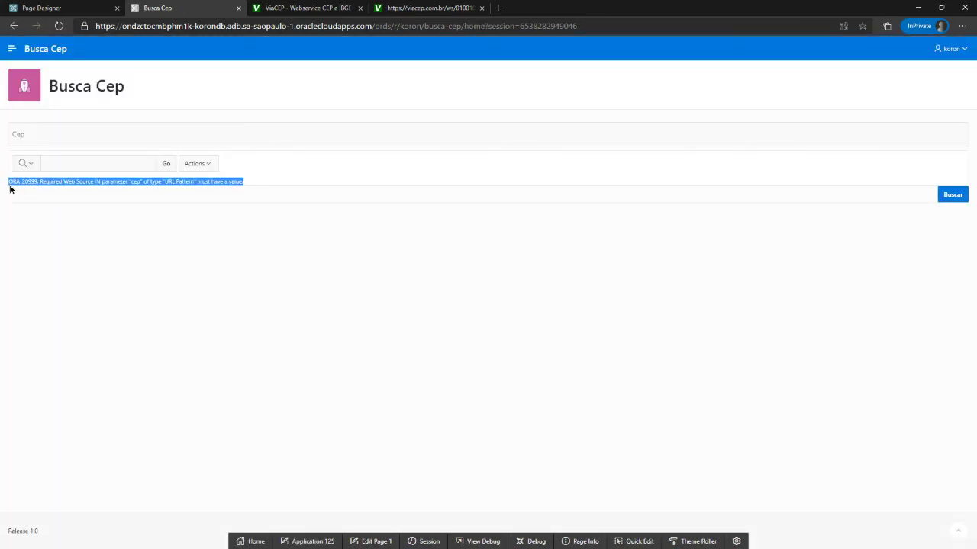
left_click(77, 137)
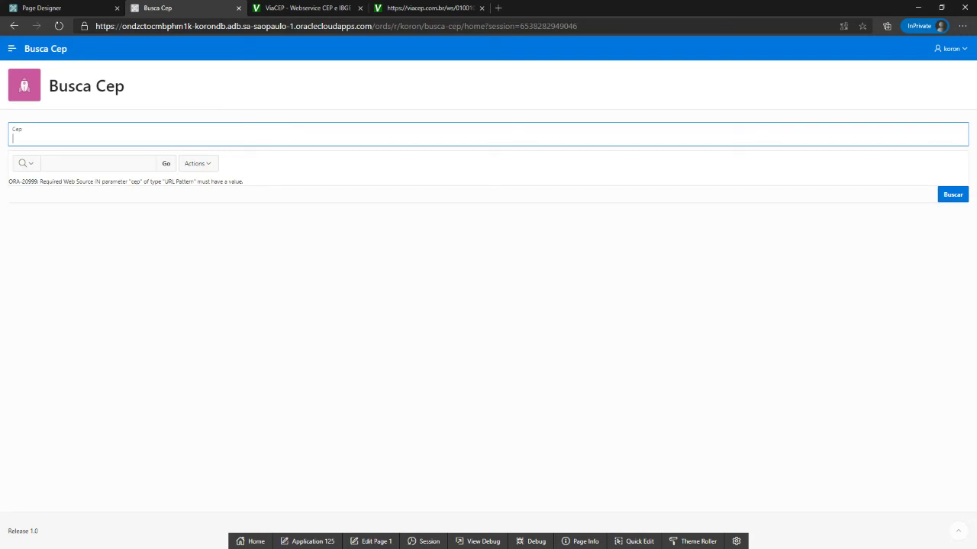
left_click(190, 144)
type("12283690")
left_click(952, 195)
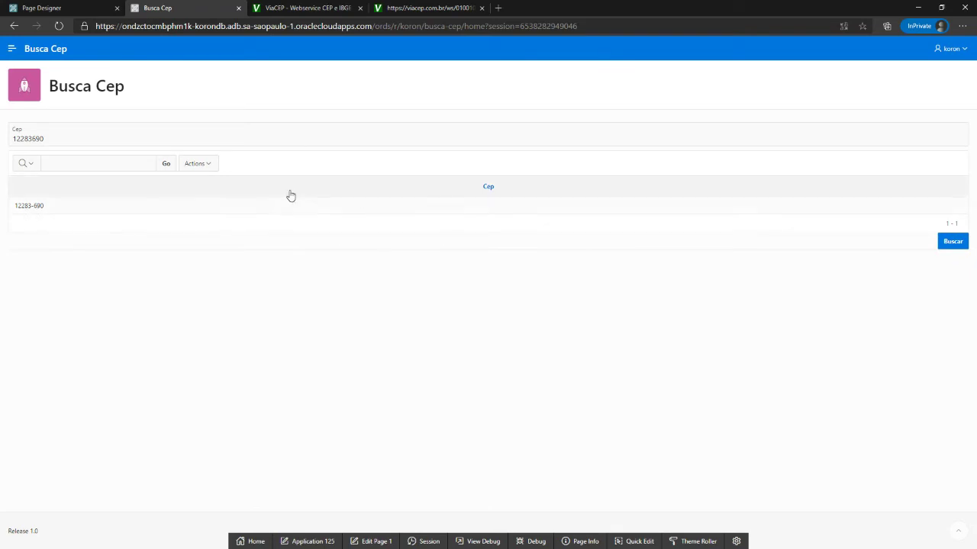
Step: Check which columns the Busca Cep report offers for display, and close the column selection unchanged
left_click(198, 163)
left_click(204, 184)
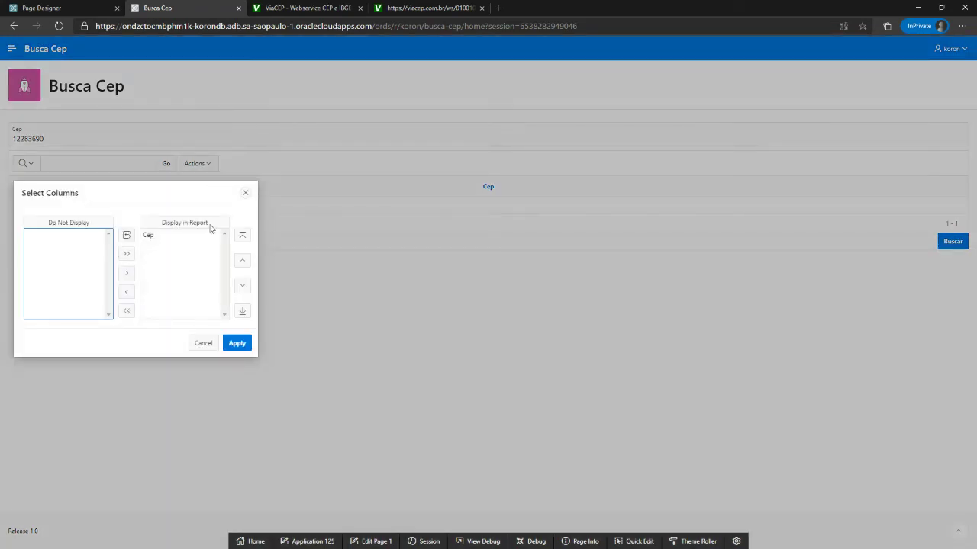
left_click(245, 193)
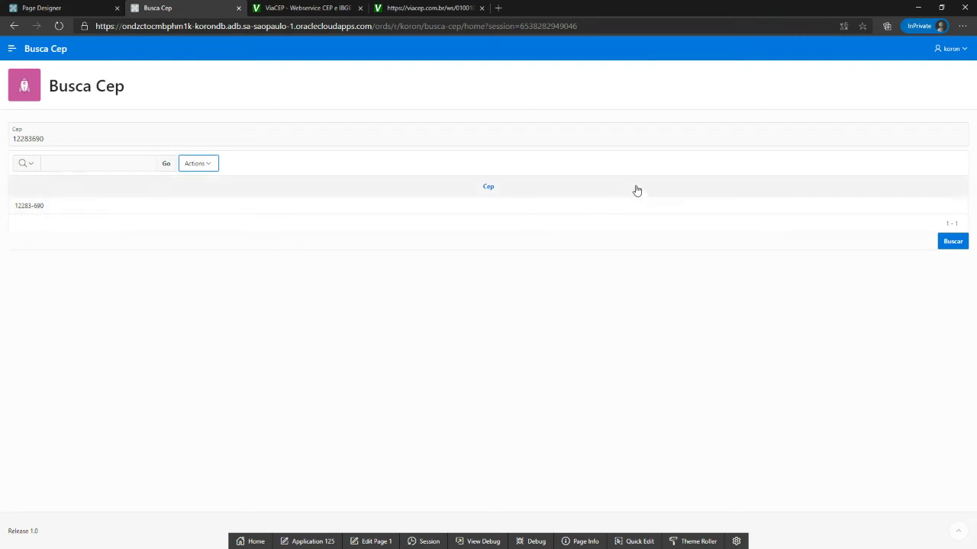
Step: Return to the APEX builder and open the Busca Cep web source module from the application's shared components
left_click(43, 7)
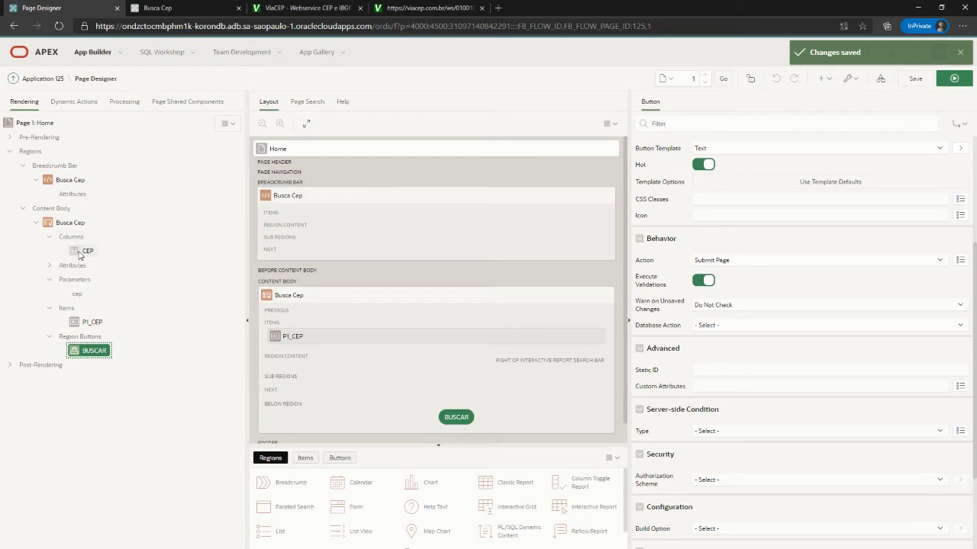
left_click(45, 84)
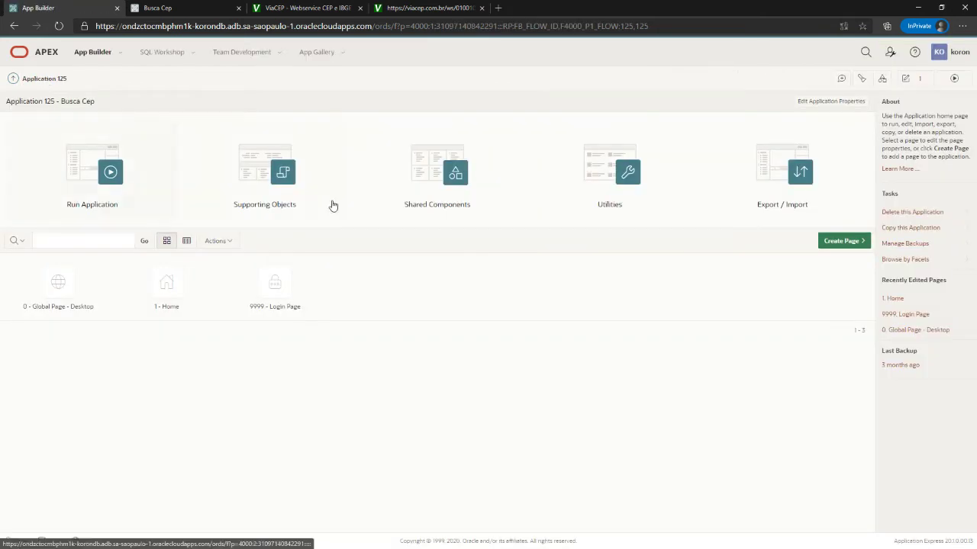
left_click(447, 178)
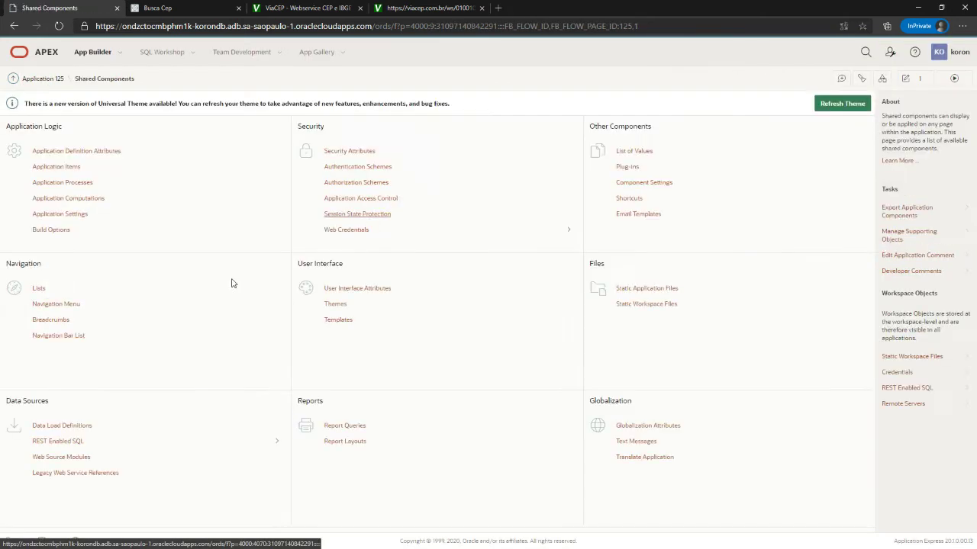
left_click(62, 457)
left_click(20, 167)
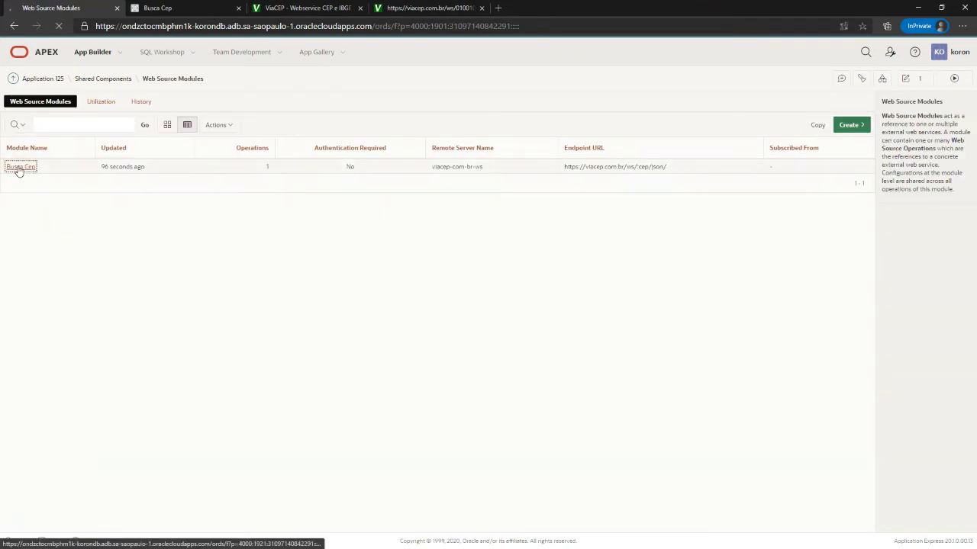
Step: Review the module's GET operation settings and return to the Busca Cep module
scroll(301, 320, "down", 3)
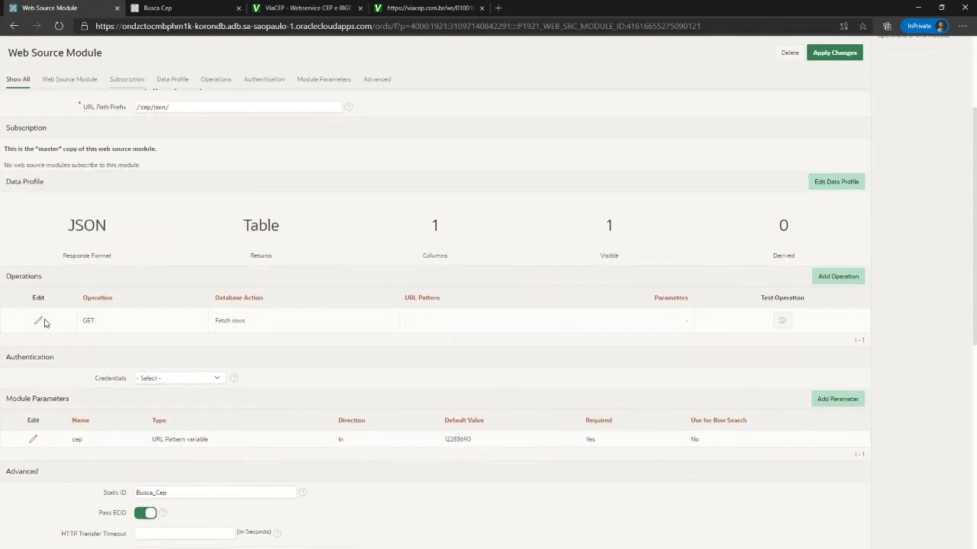
left_click(35, 325)
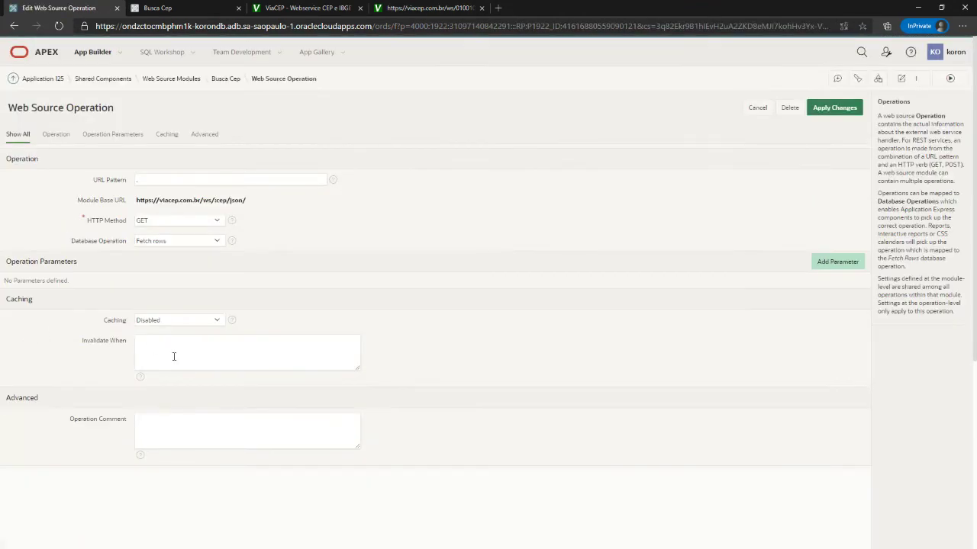
left_click(221, 80)
scroll(179, 397, "down", 3)
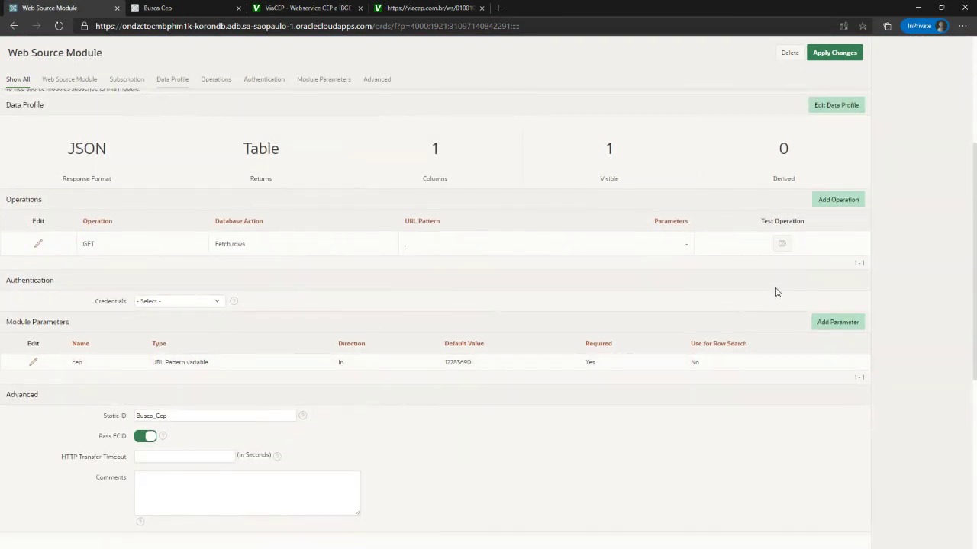
Step: Open the module's data profile and try to rediscover it from the sample response file cep.json
scroll(775, 292, "up", 2)
left_click(835, 182)
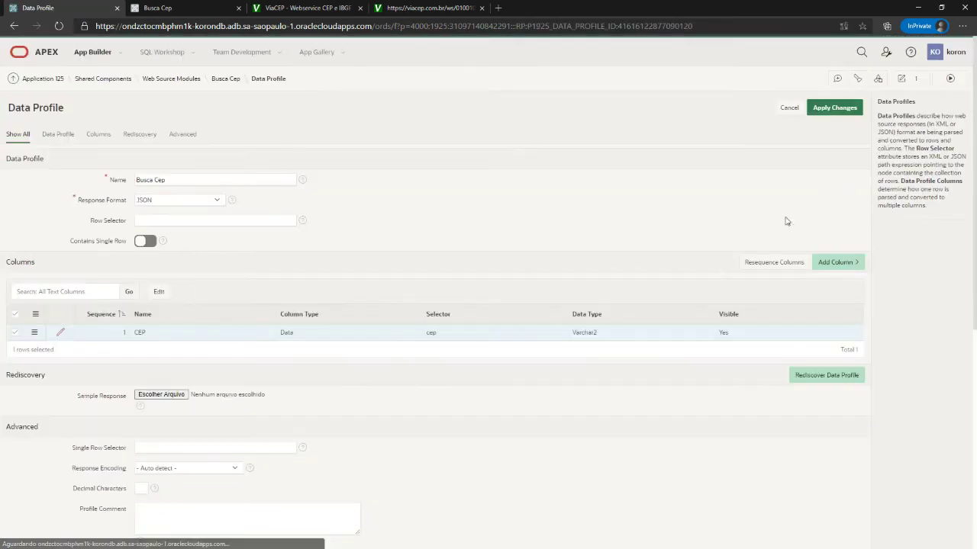
scroll(87, 257, "down", 1)
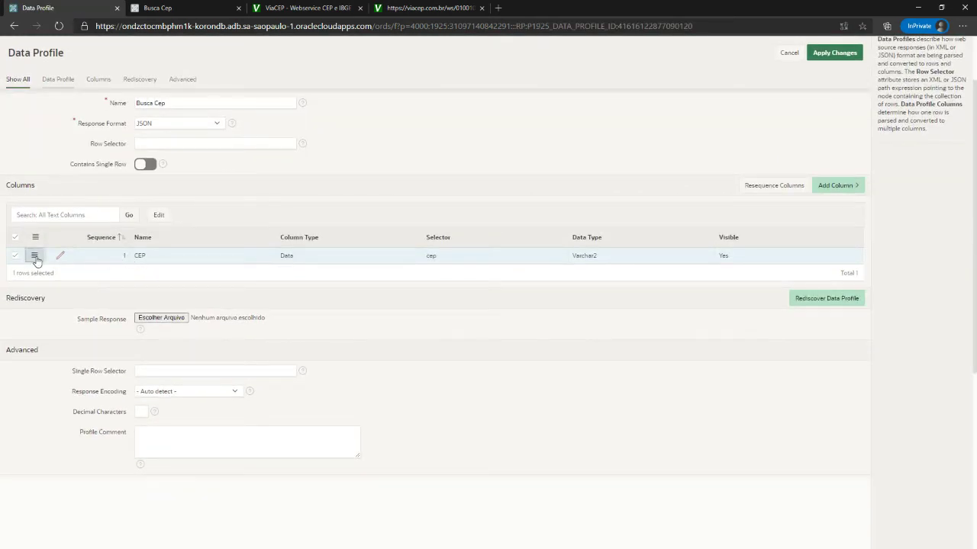
left_click(159, 319)
double_click(118, 73)
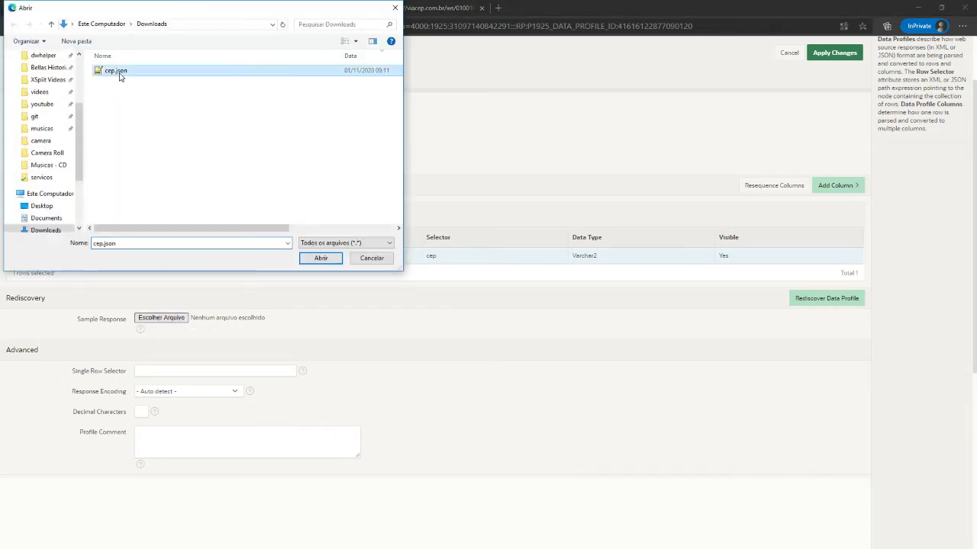
left_click(807, 299)
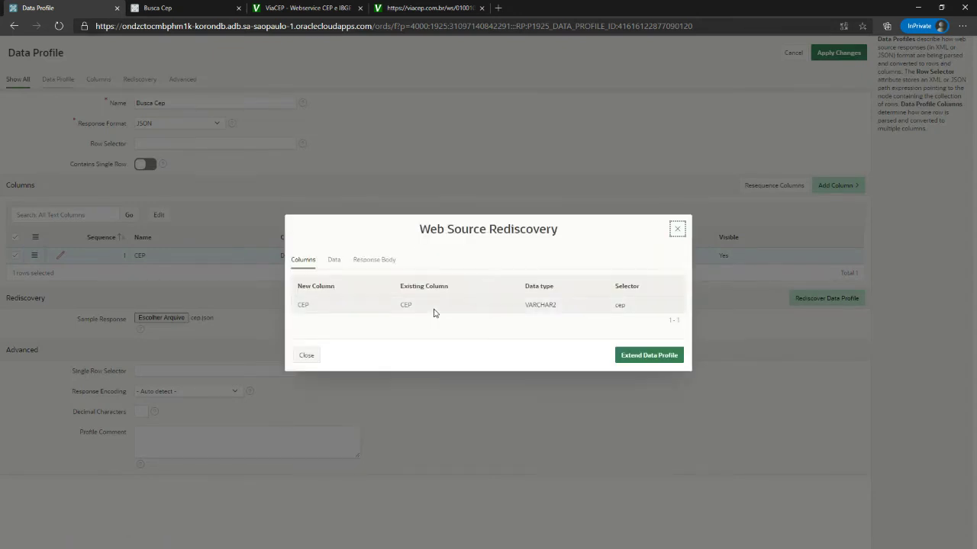
Step: Examine the rediscovered data and the logradouro value in the response body
left_click(333, 260)
left_click(371, 279)
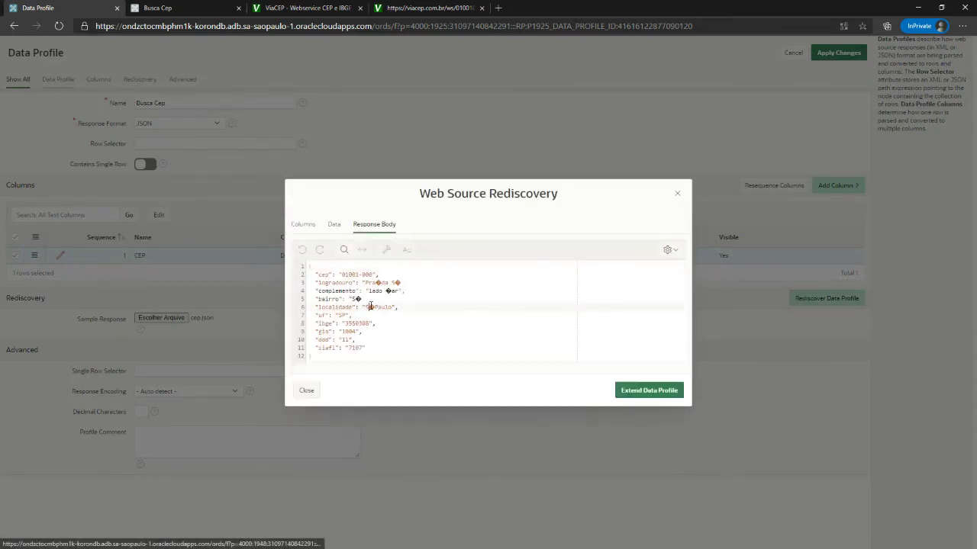
left_click_drag(367, 283, 402, 283)
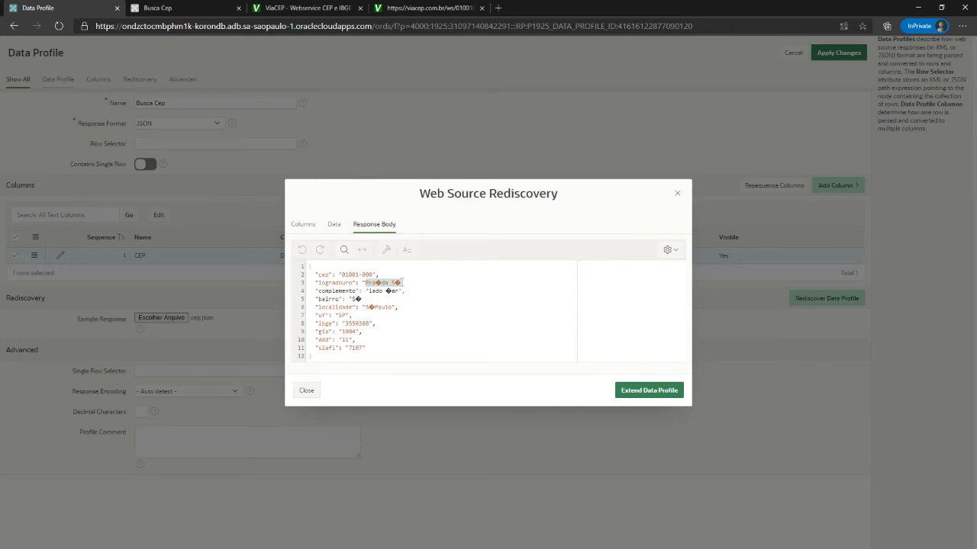
Step: Replace the accented characters in cep.json with plain letters in Notepad, and close the rediscovery results
key("alt+Tab")
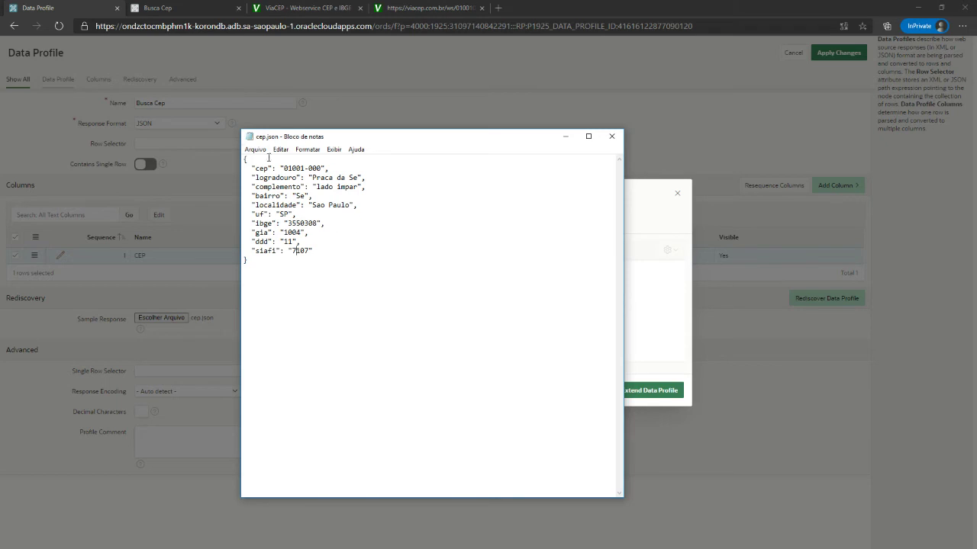
left_click(565, 136)
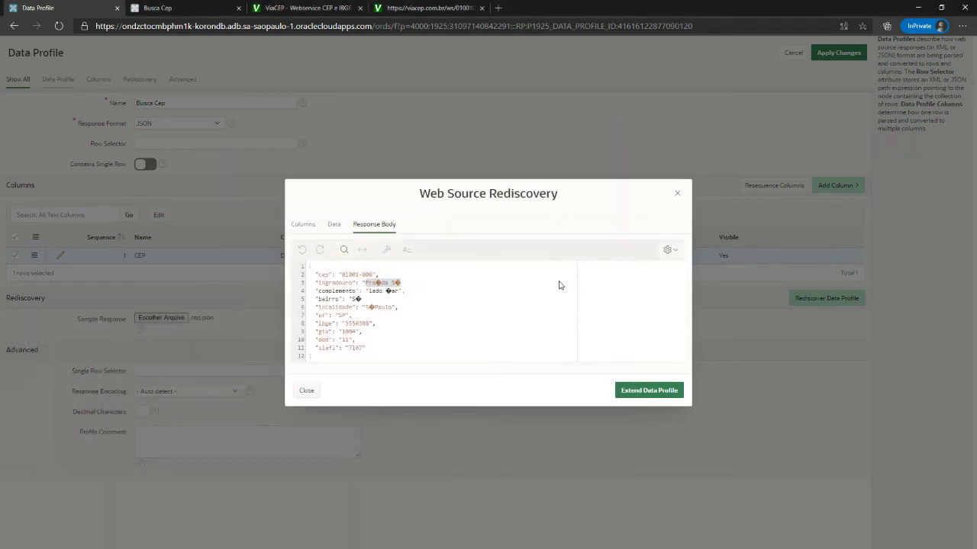
left_click(307, 391)
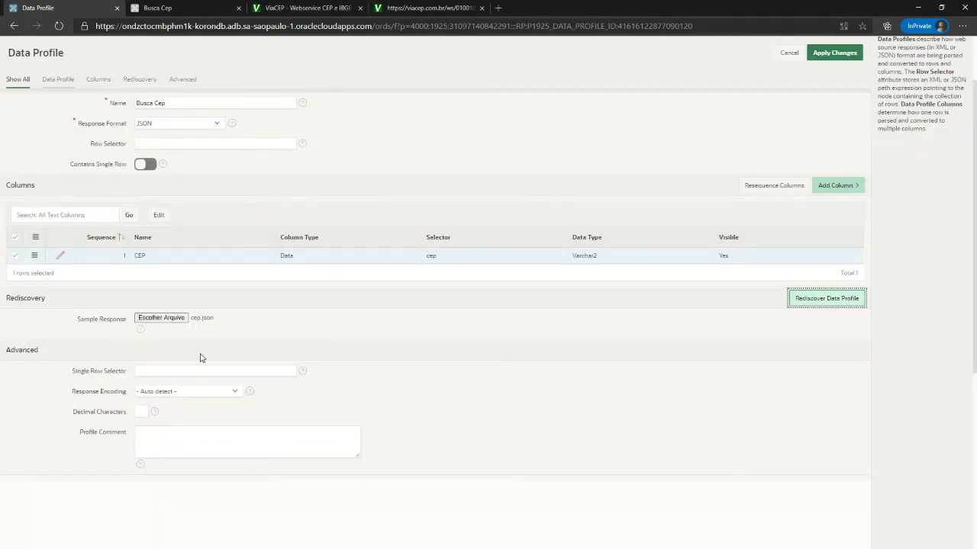
Step: Try to rediscover the data profile again with cep.json reloaded, and leave the profile without applying changes
left_click(178, 319)
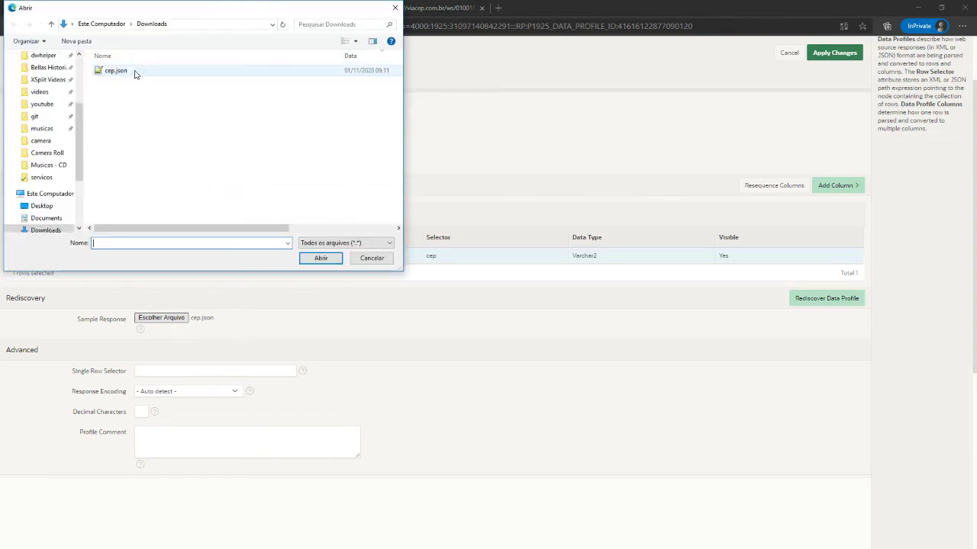
double_click(133, 72)
left_click(828, 300)
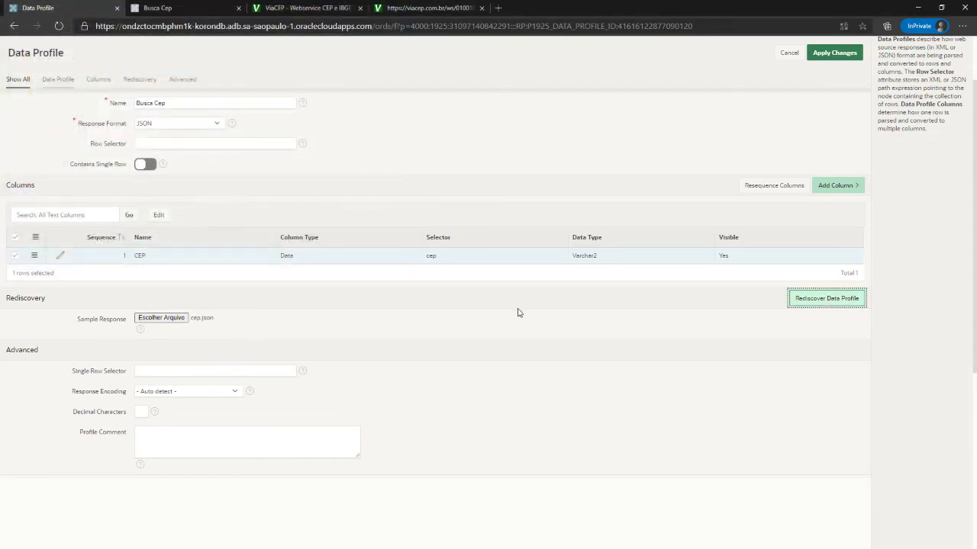
left_click(789, 53)
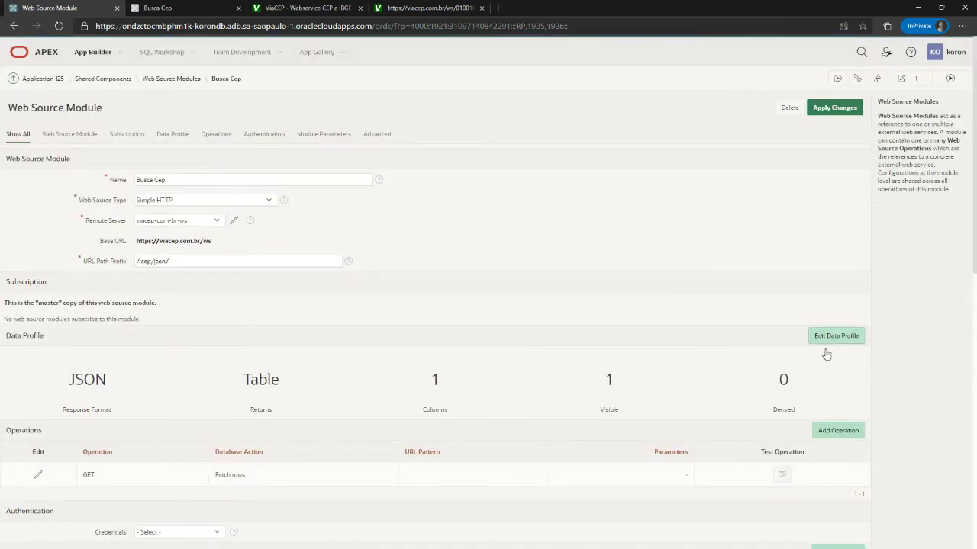
Step: Reopen the module's data profile and rediscover it using cep.json as the sample response
left_click(842, 341)
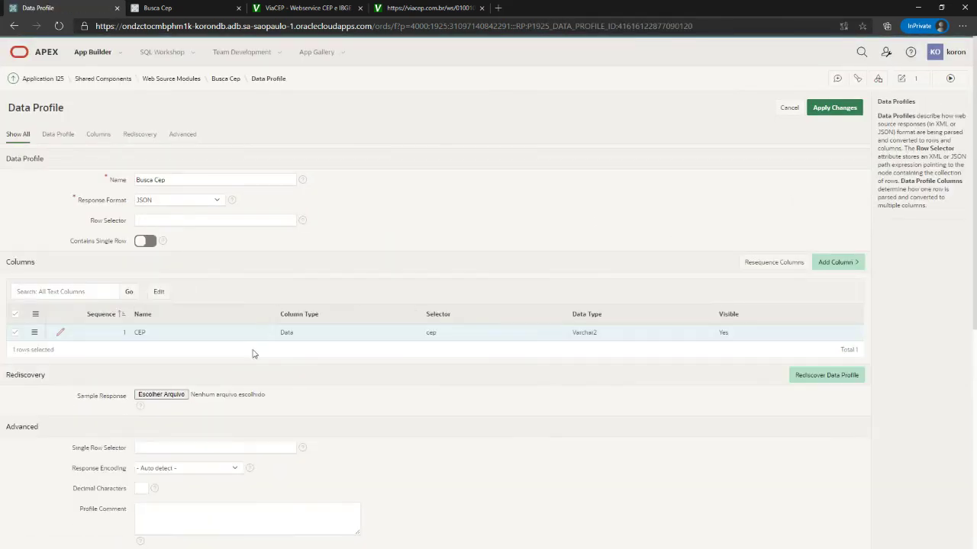
left_click(174, 395)
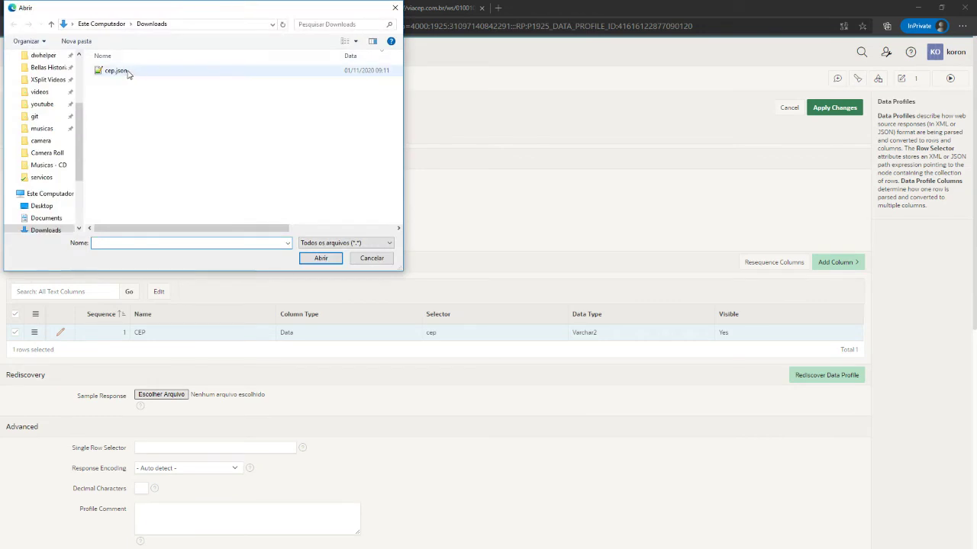
double_click(128, 73)
left_click(850, 375)
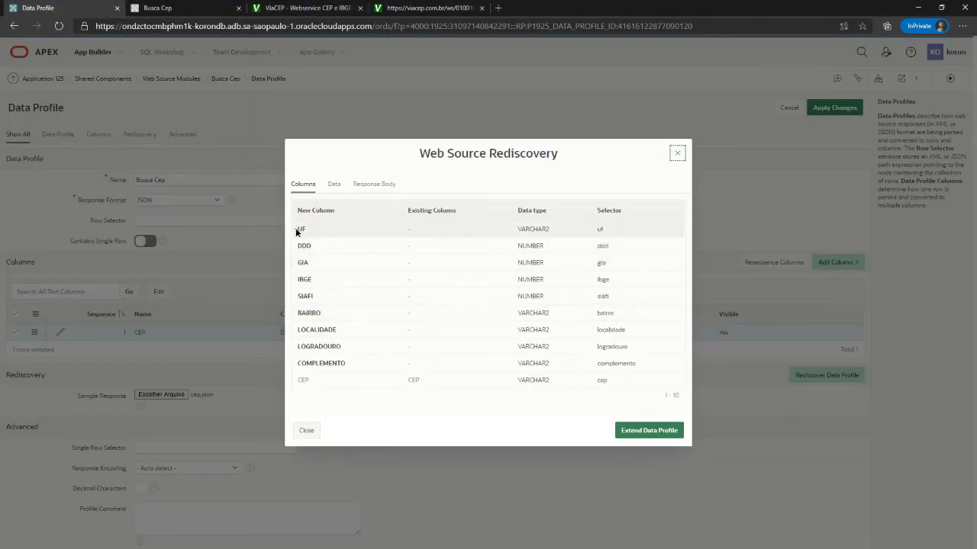
Step: Review the rediscovered columns, the data and the response body
left_click_drag(296, 232, 458, 359)
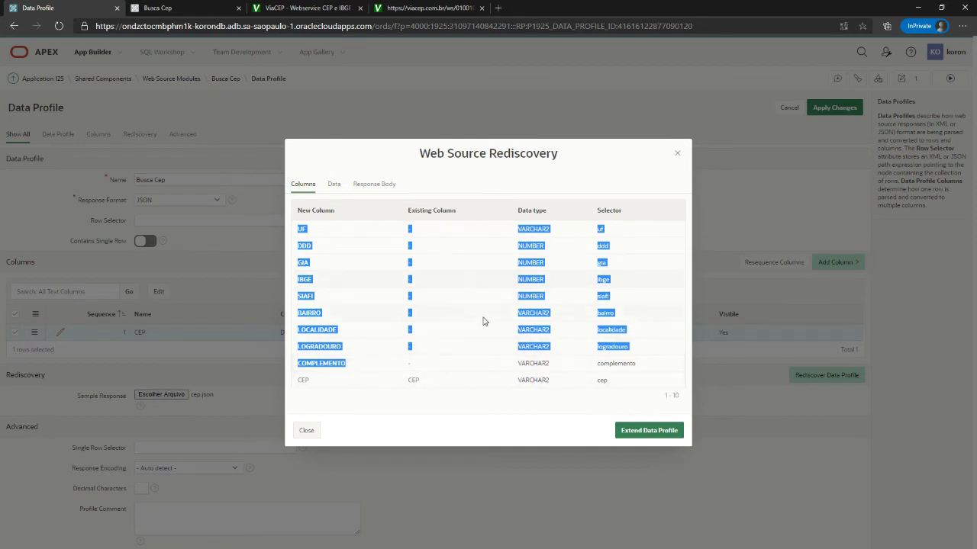
left_click(336, 188)
left_click(380, 251)
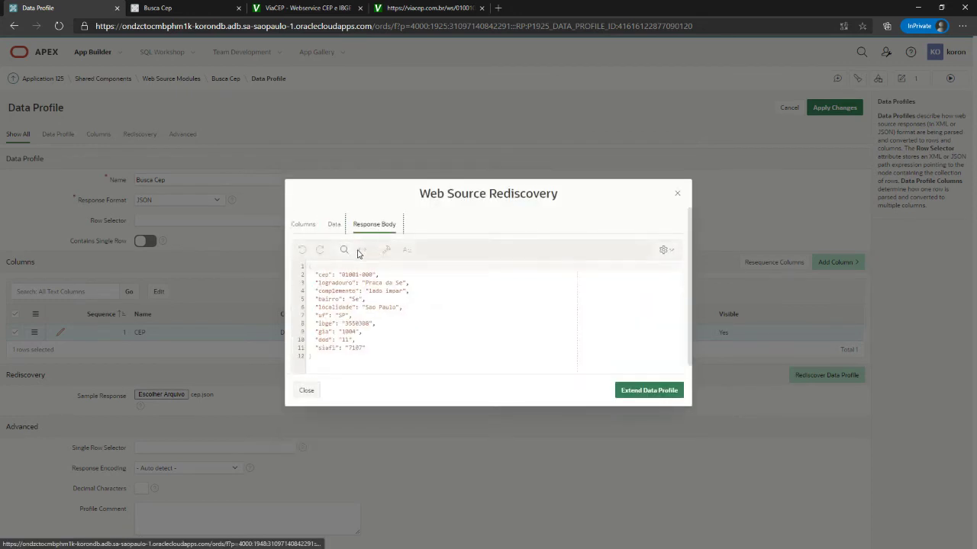
left_click(314, 232)
left_click(370, 356)
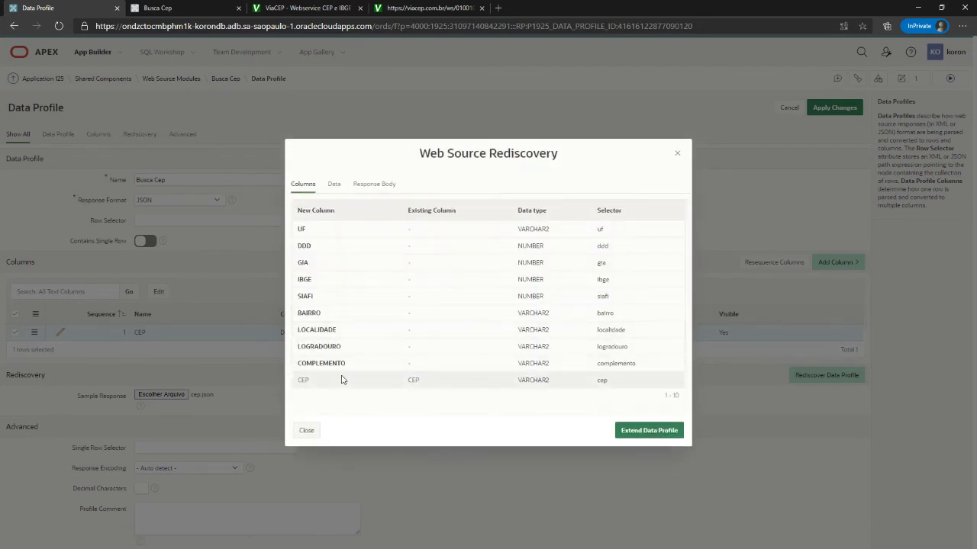
Step: Extend the data profile with the rediscovered columns and apply the changes
left_click(655, 433)
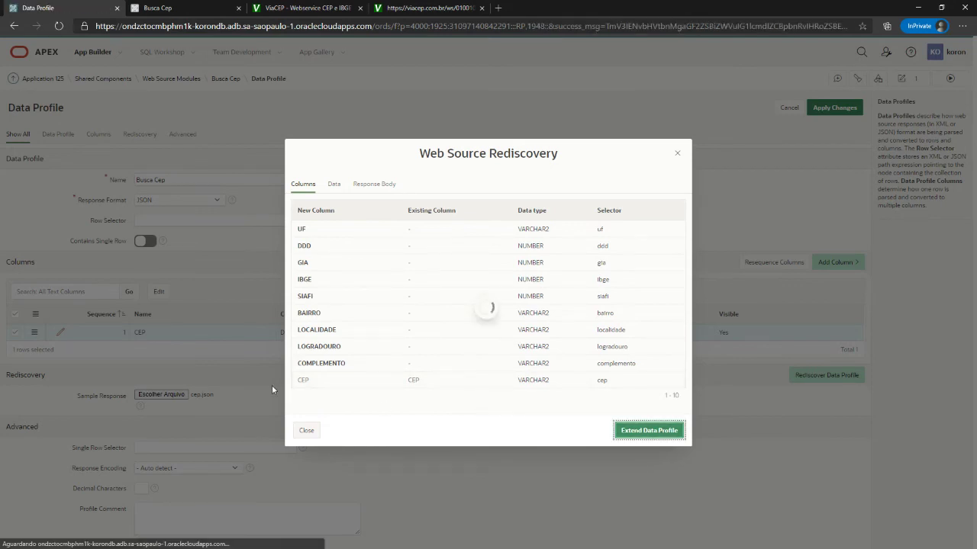
scroll(149, 250, "down", 2)
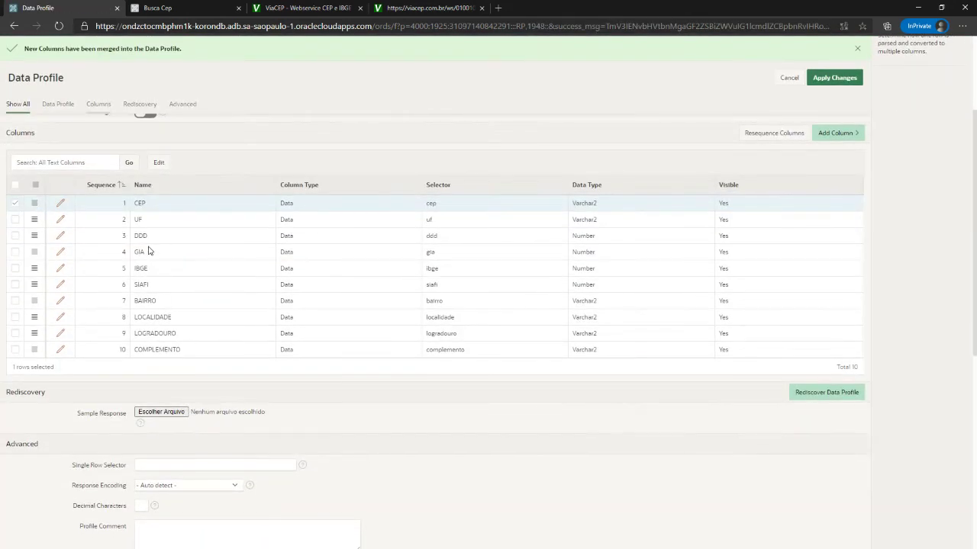
scroll(654, 318, "up", 3)
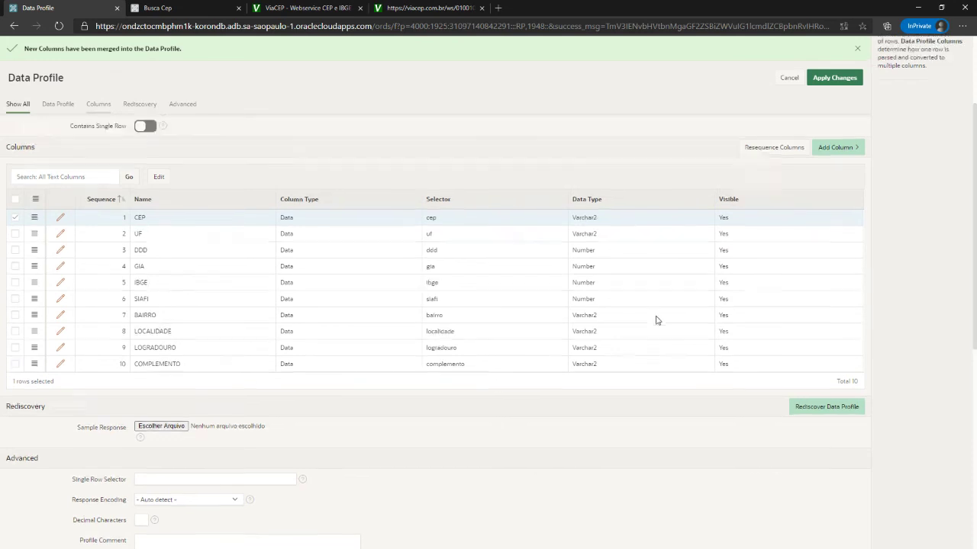
left_click(838, 131)
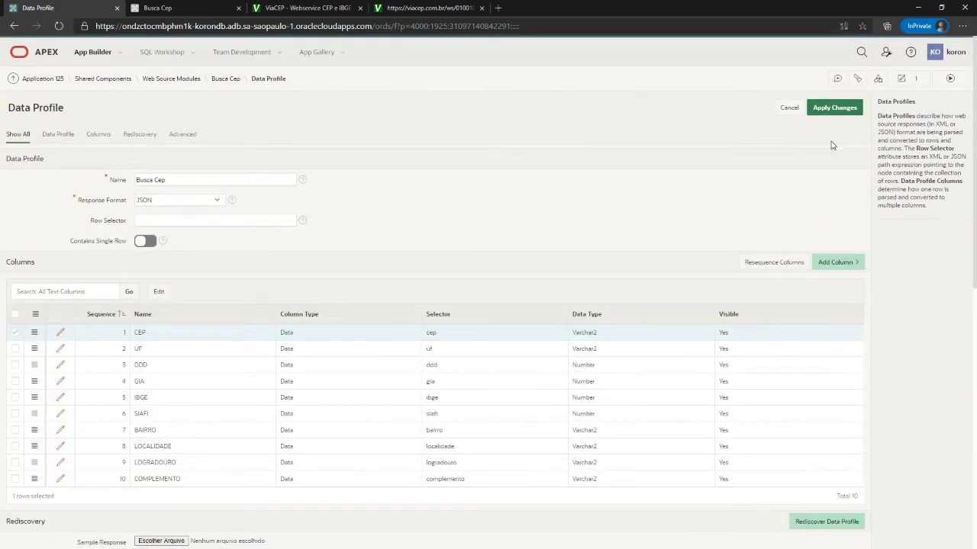
Step: Synchronize the Busca Cep report region's columns on page 1, and save and run the page
left_click(914, 81)
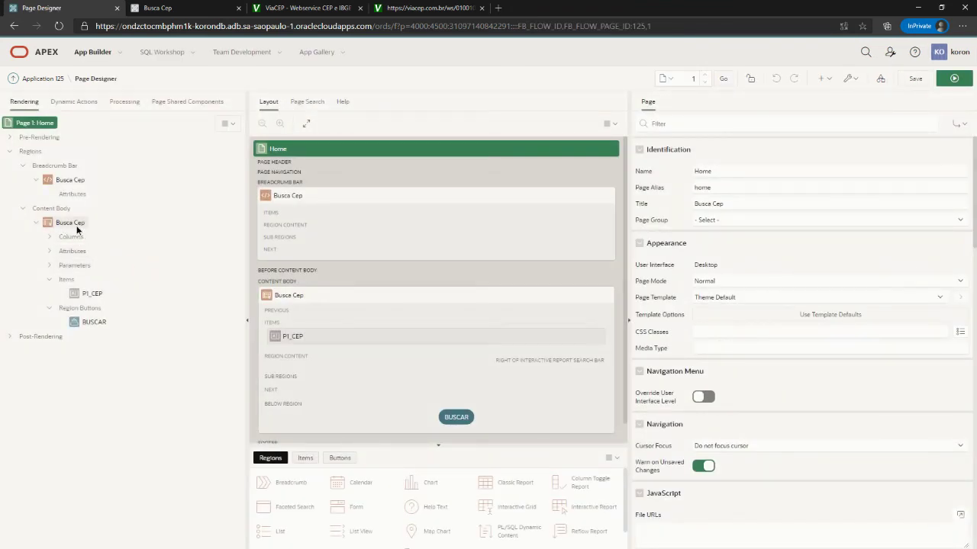
double_click(71, 236)
right_click(73, 240)
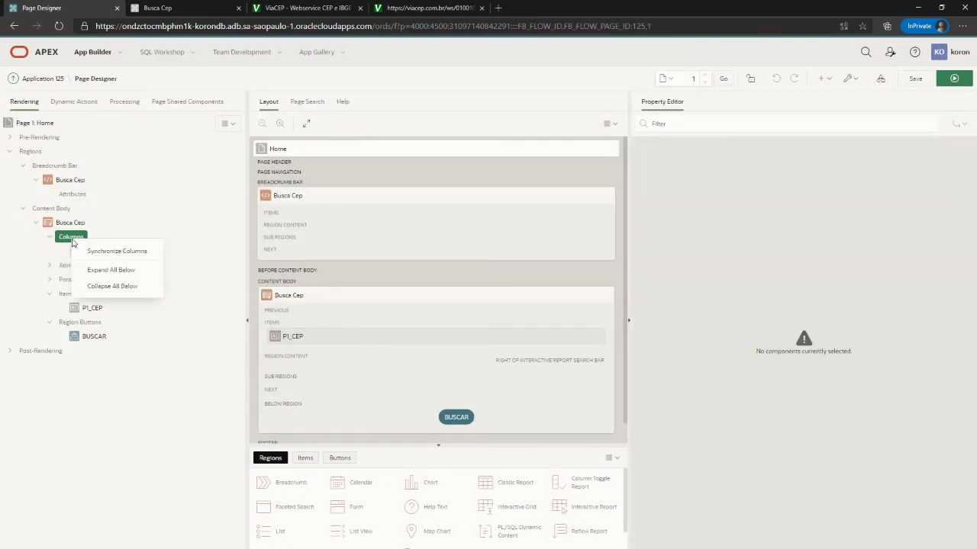
left_click(105, 251)
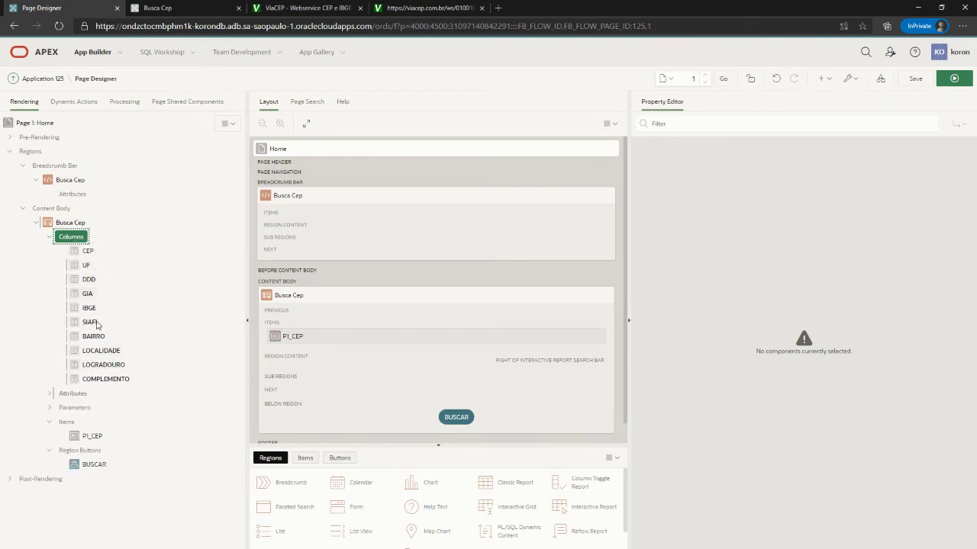
left_click(953, 82)
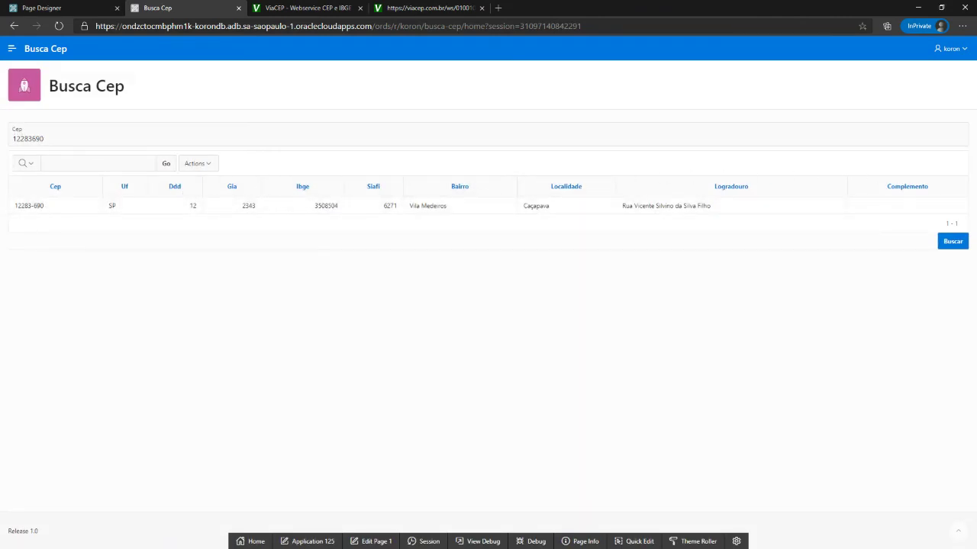
Step: Replace the postal code on the running Busca Cep page with 69049130 and look up its address
left_click(122, 137)
key("ctrl+a")
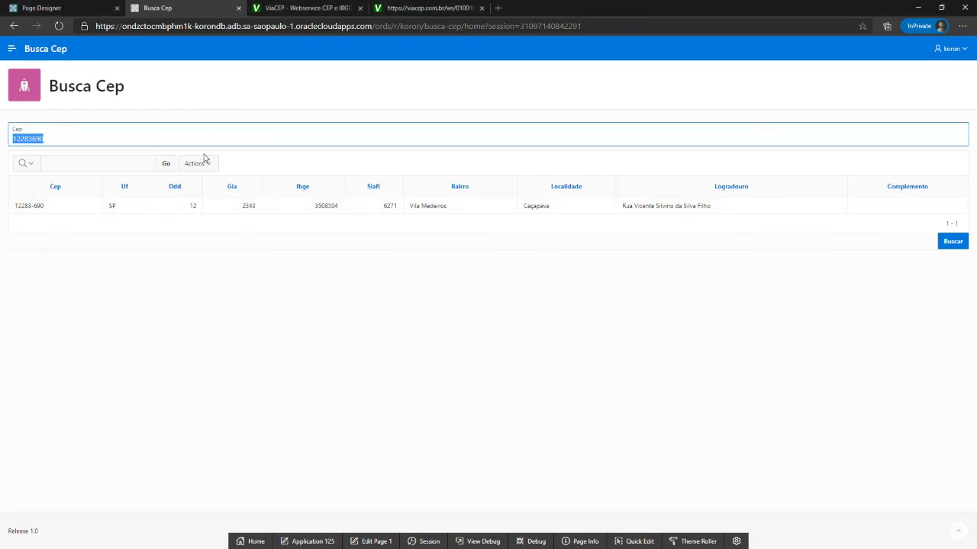
type("69049130")
left_click(954, 242)
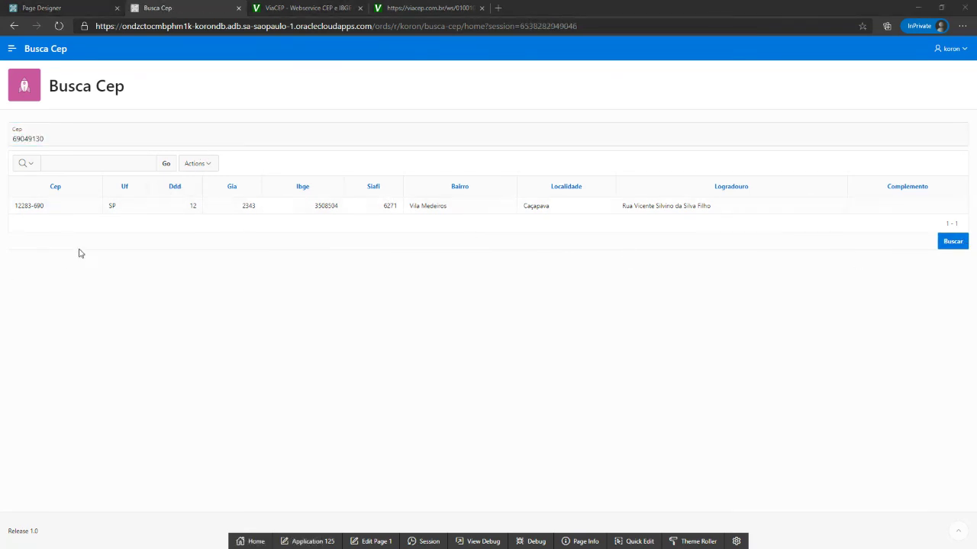
Step: Search for postal code 65606650 on the Busca Cep page and compare the report row with the entered code
left_click(114, 139)
key("ctrl+a")
type("65606650")
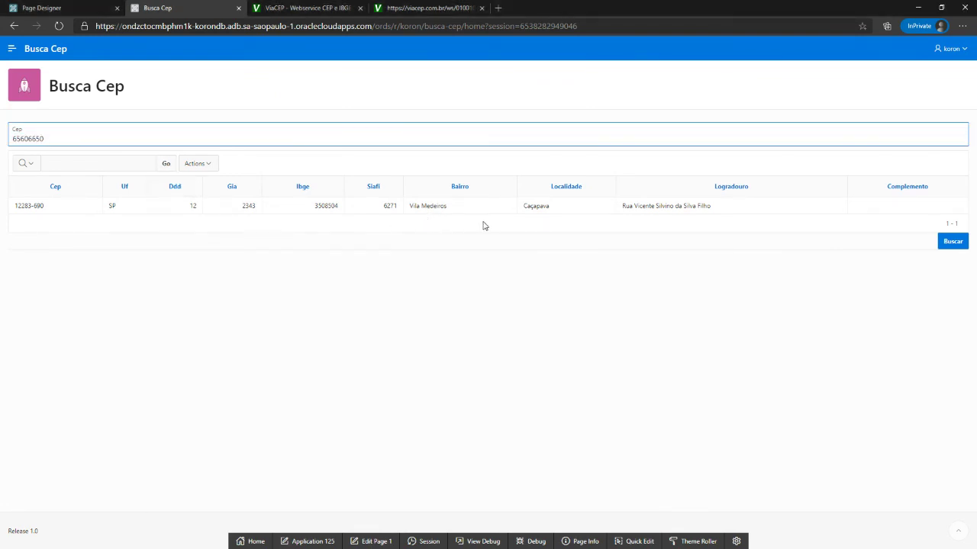
left_click(946, 242)
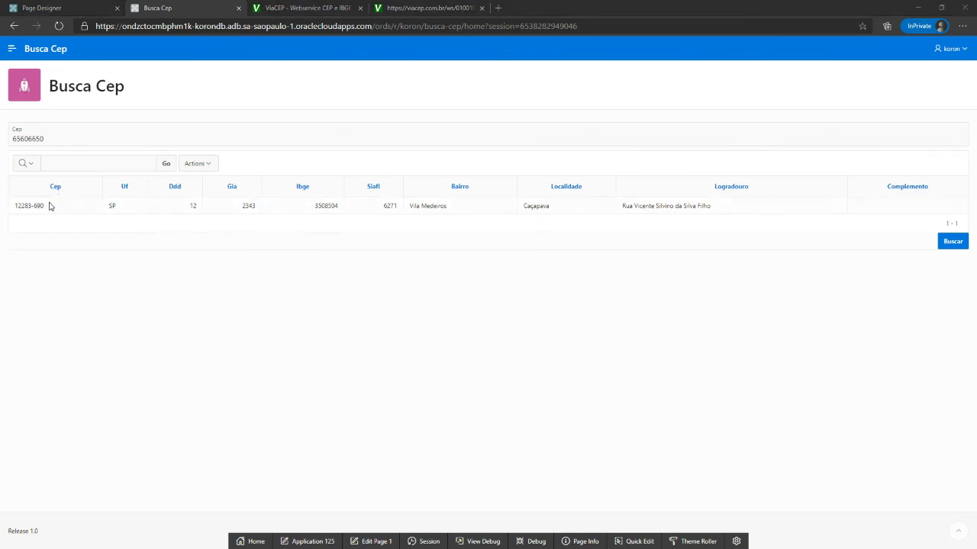
Step: Make the report region's cep parameter take its value from item P1_CEP, and save and run page 1
left_click(375, 538)
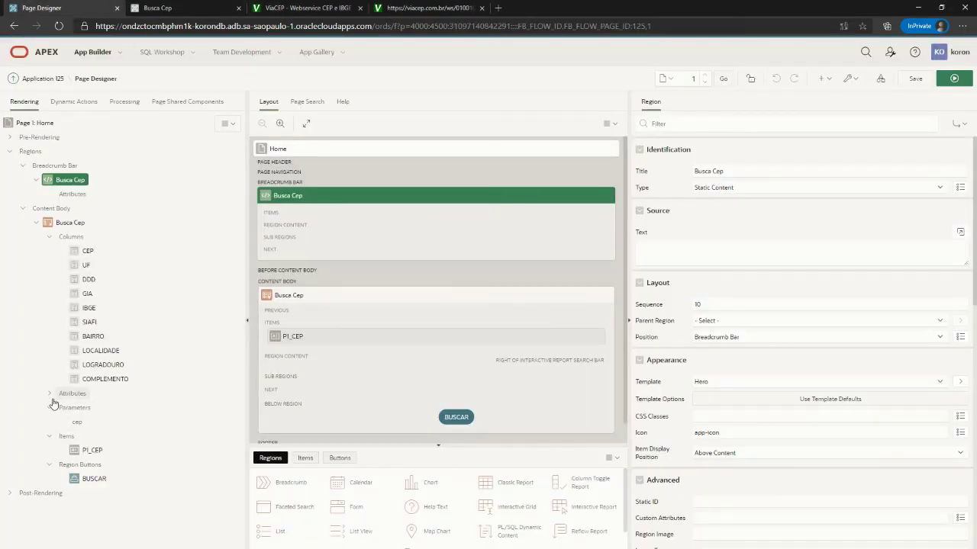
left_click(76, 424)
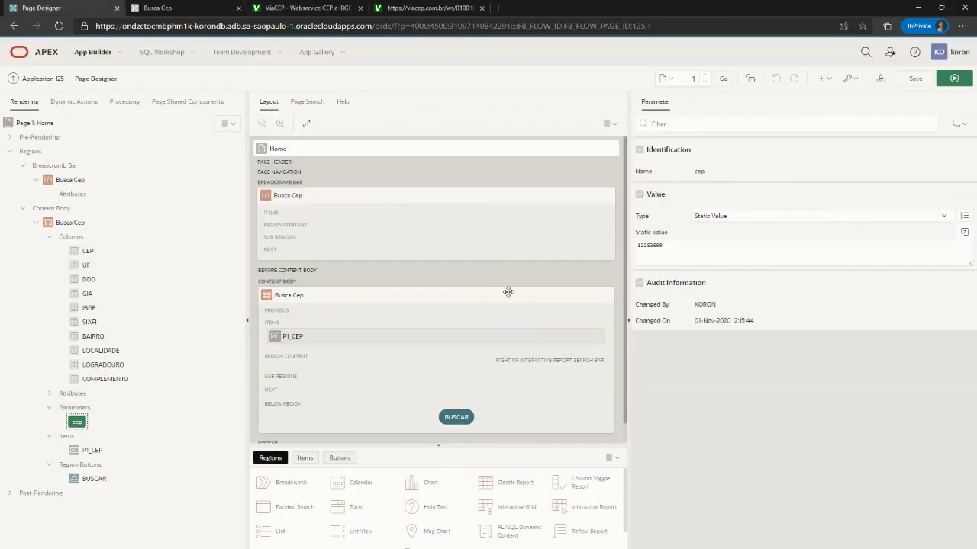
left_click(90, 450)
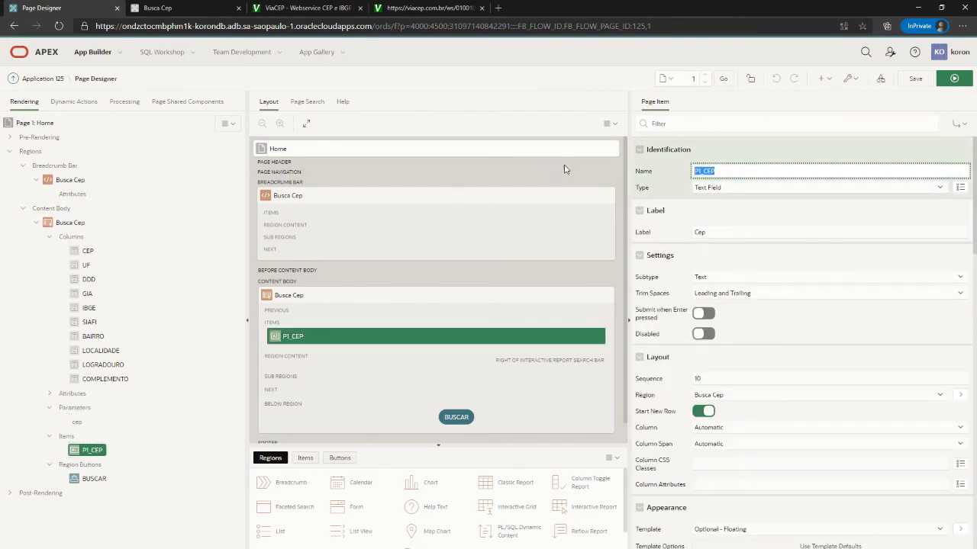
left_click(76, 422)
left_click(739, 216)
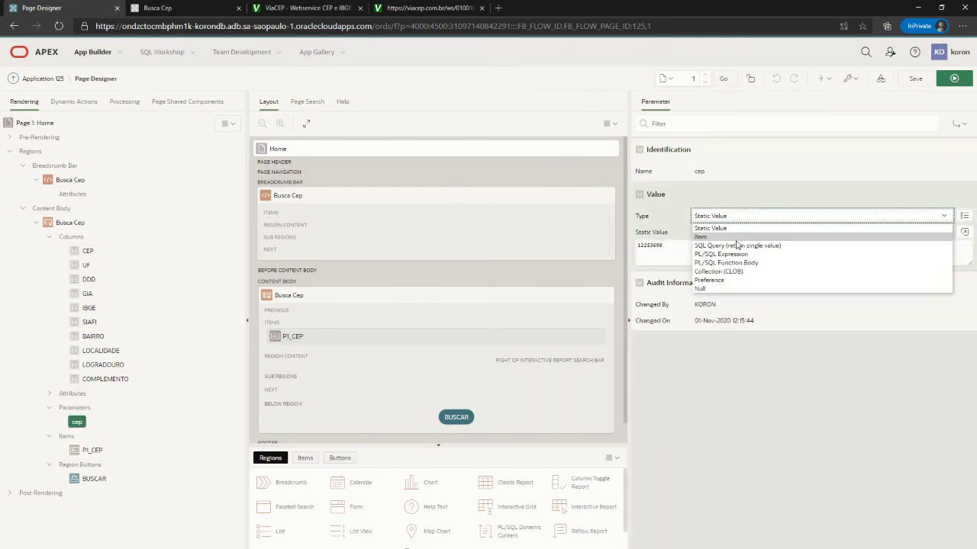
left_click(709, 235)
type("P1_CEP")
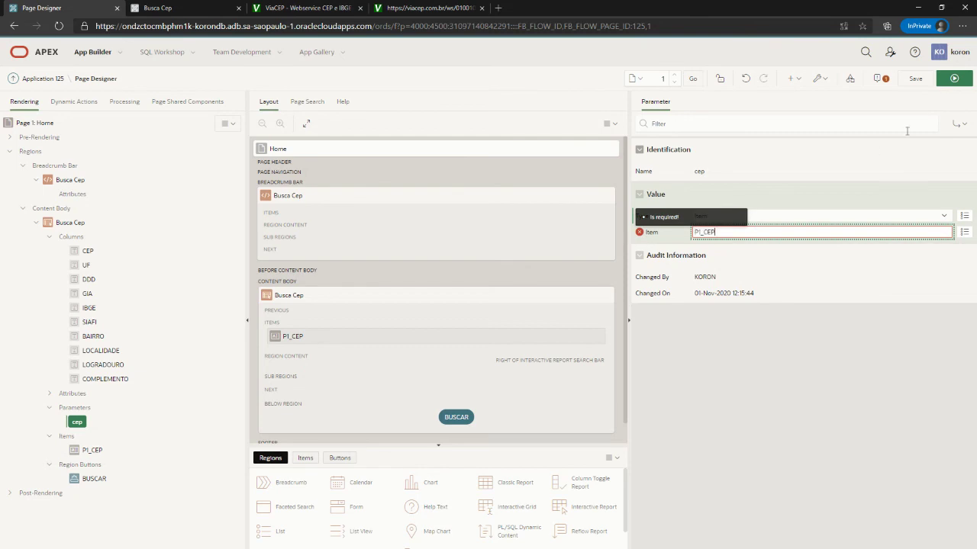
left_click(915, 79)
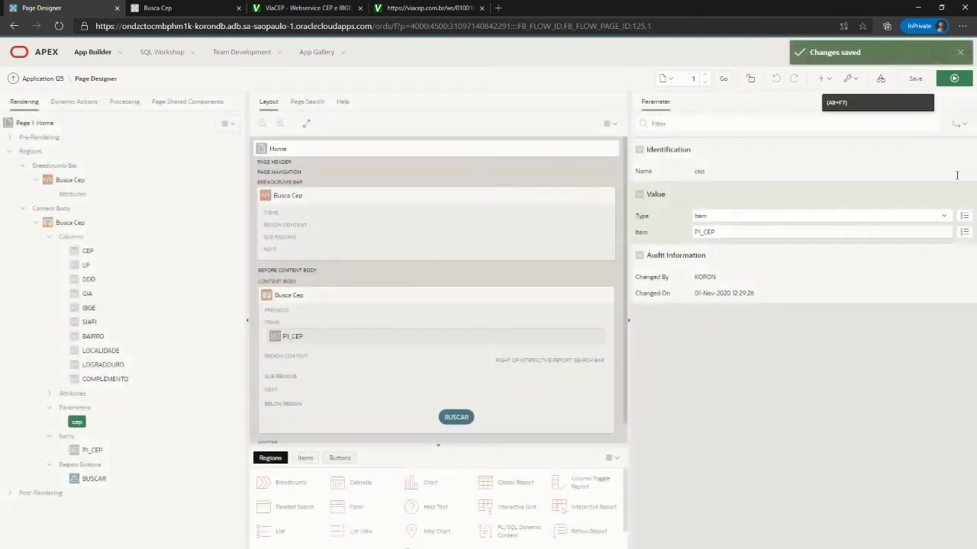
left_click(954, 78)
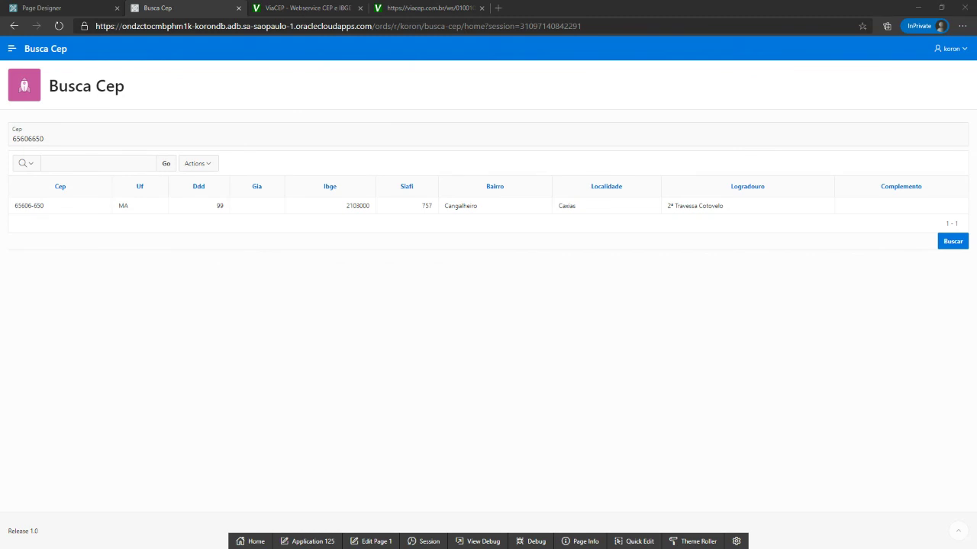
Step: Test the linked parameter by looking up postal code 69049130 and checking the Cep value in the report
double_click(33, 139)
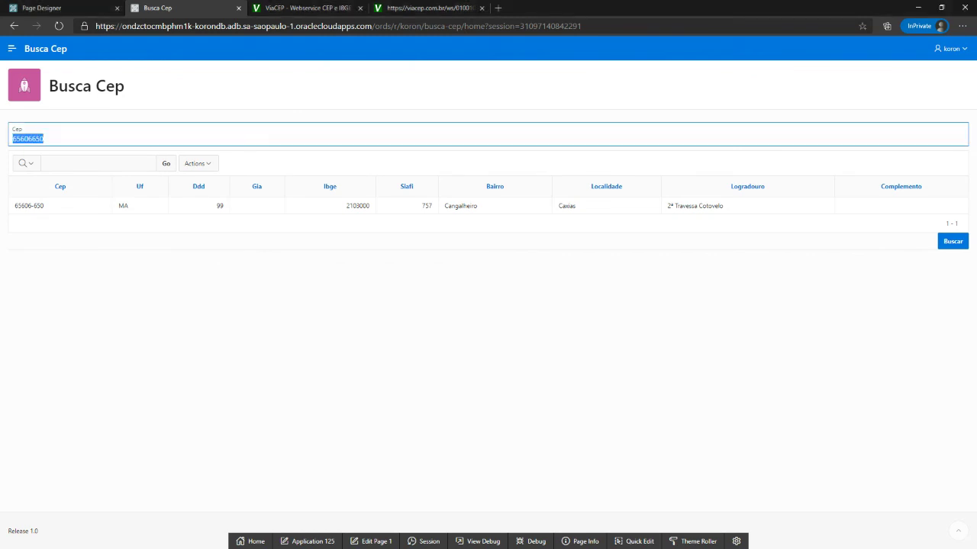
type("69049130")
left_click(960, 247)
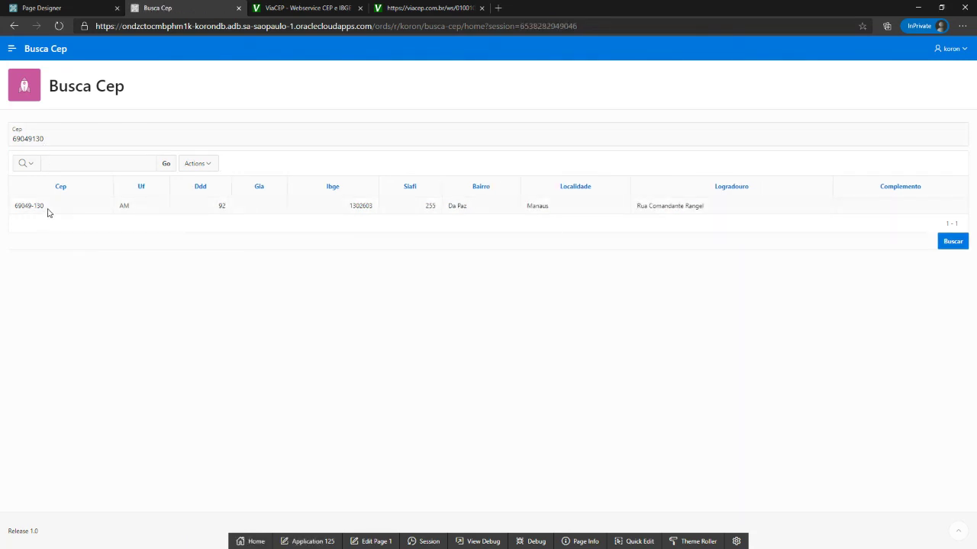
left_click_drag(48, 209, 11, 212)
Step: Restore postal code 65606650 in the Cep field, look it up and check the report row
double_click(31, 139)
key("ctrl+z")
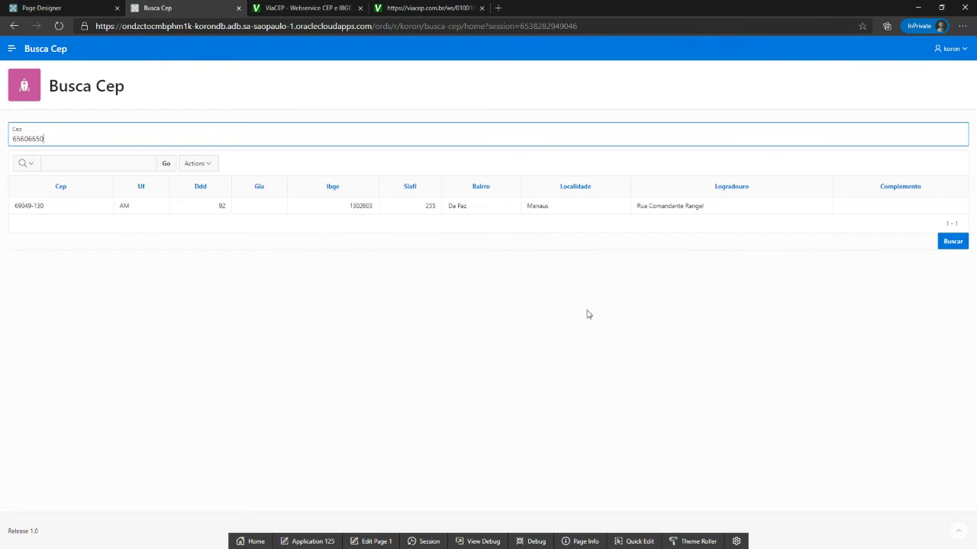
left_click(955, 248)
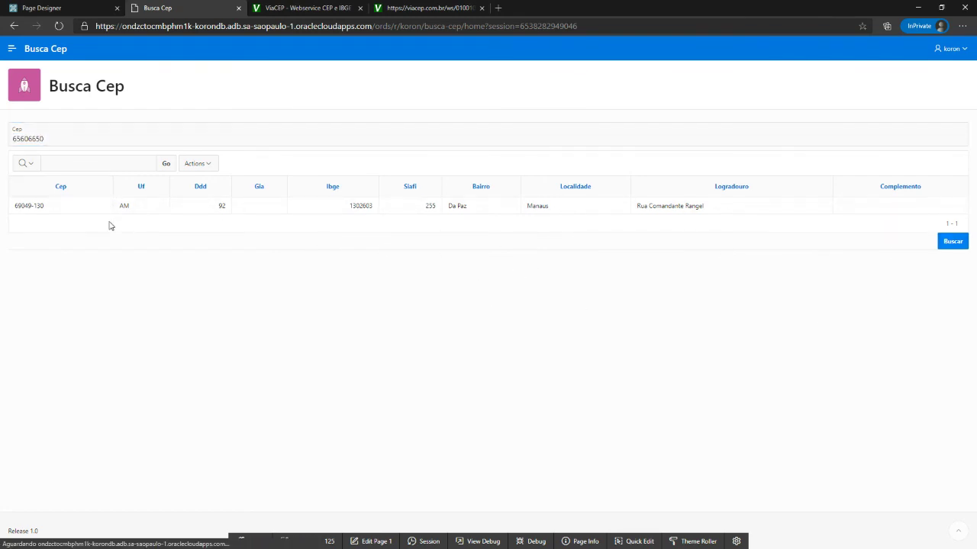
left_click_drag(57, 209, 22, 206)
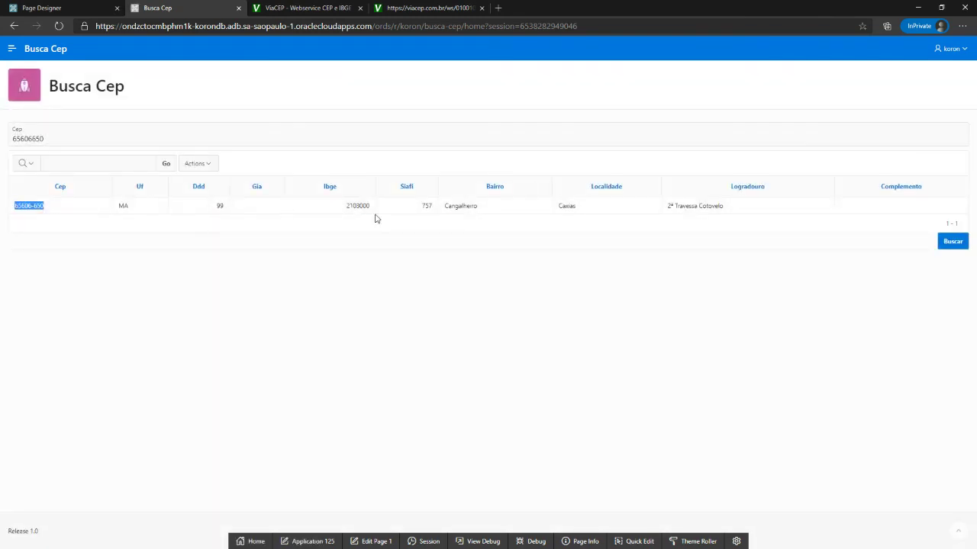
left_click(341, 250)
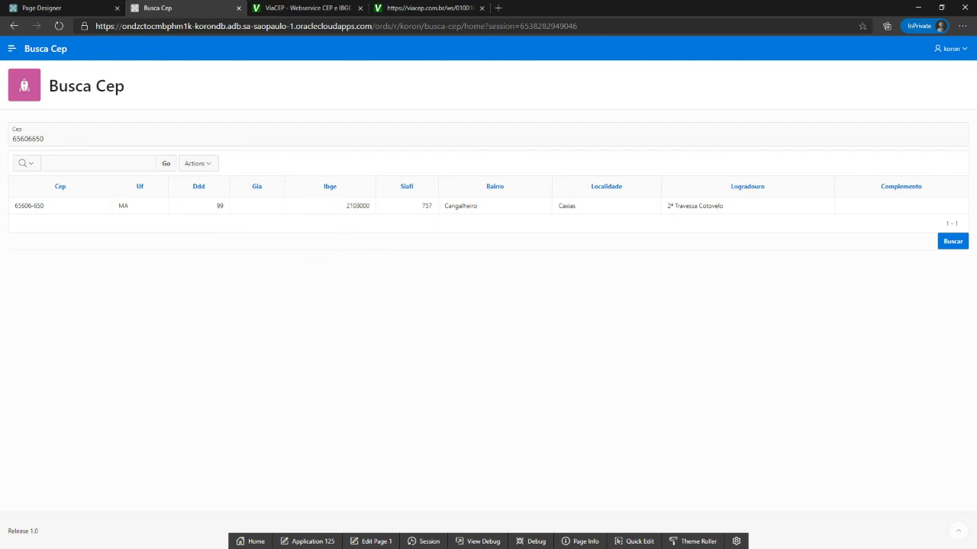